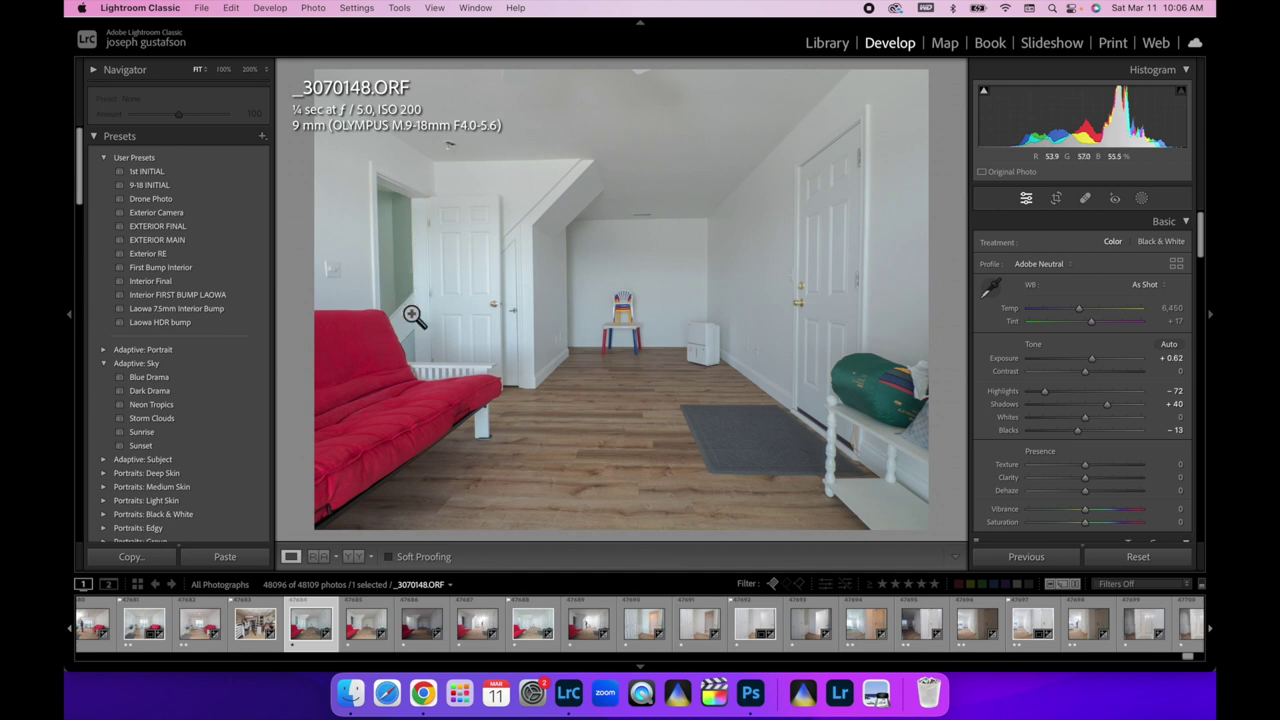
# Step: Show the next bracketed exposure, _3070149.ORF, in the Develop view
pyautogui.click(358, 638)
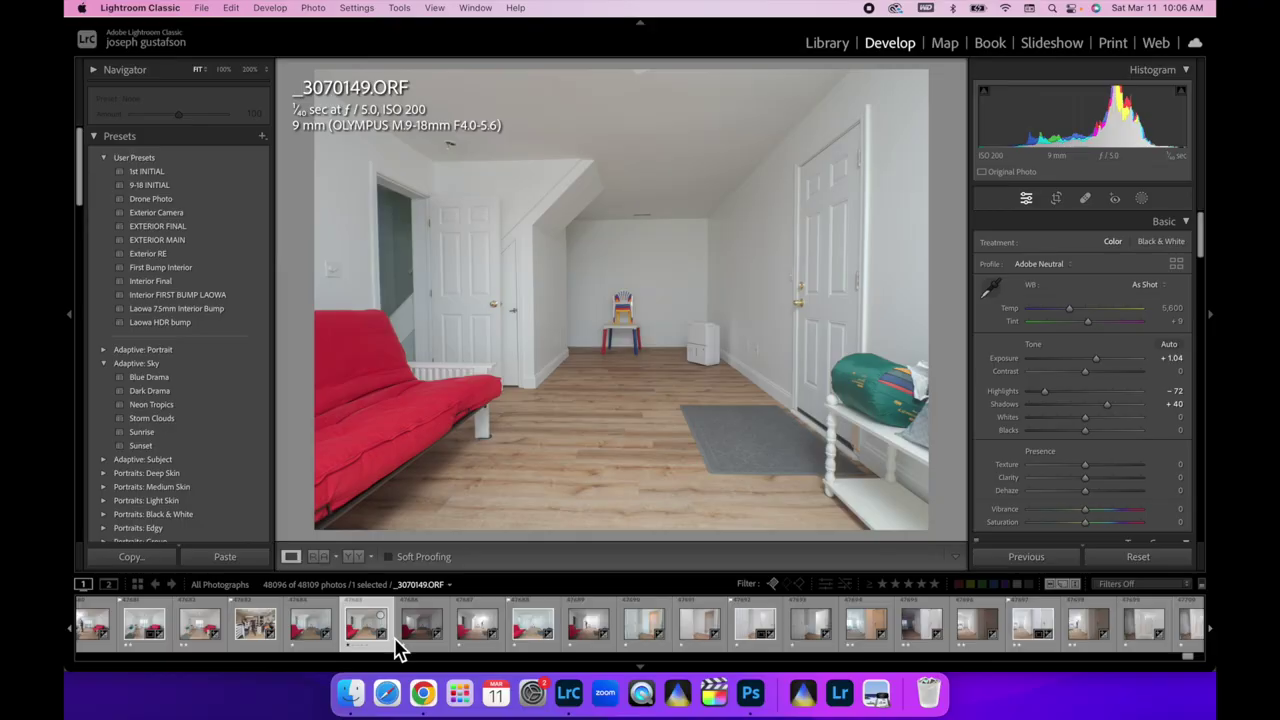
# Step: Review exposure _3070150, then the last frame, _3070152, with flash near the left wall
pyautogui.click(421, 625)
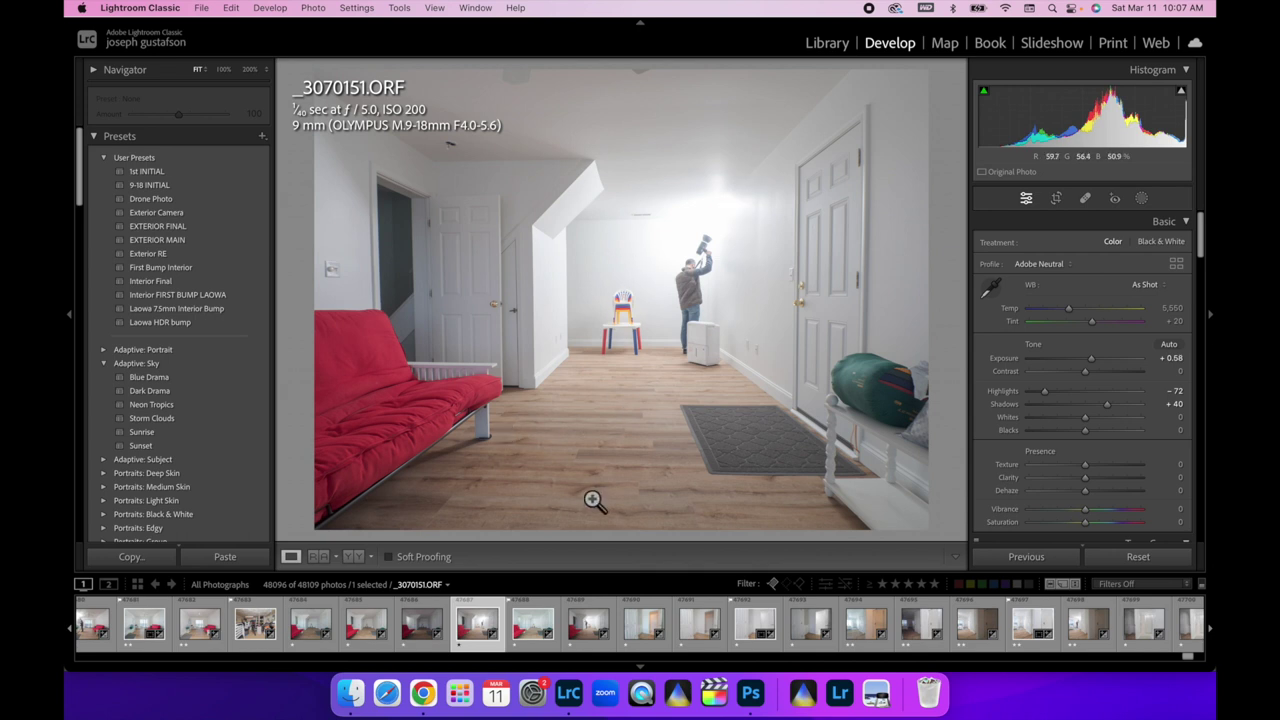
pyautogui.click(588, 630)
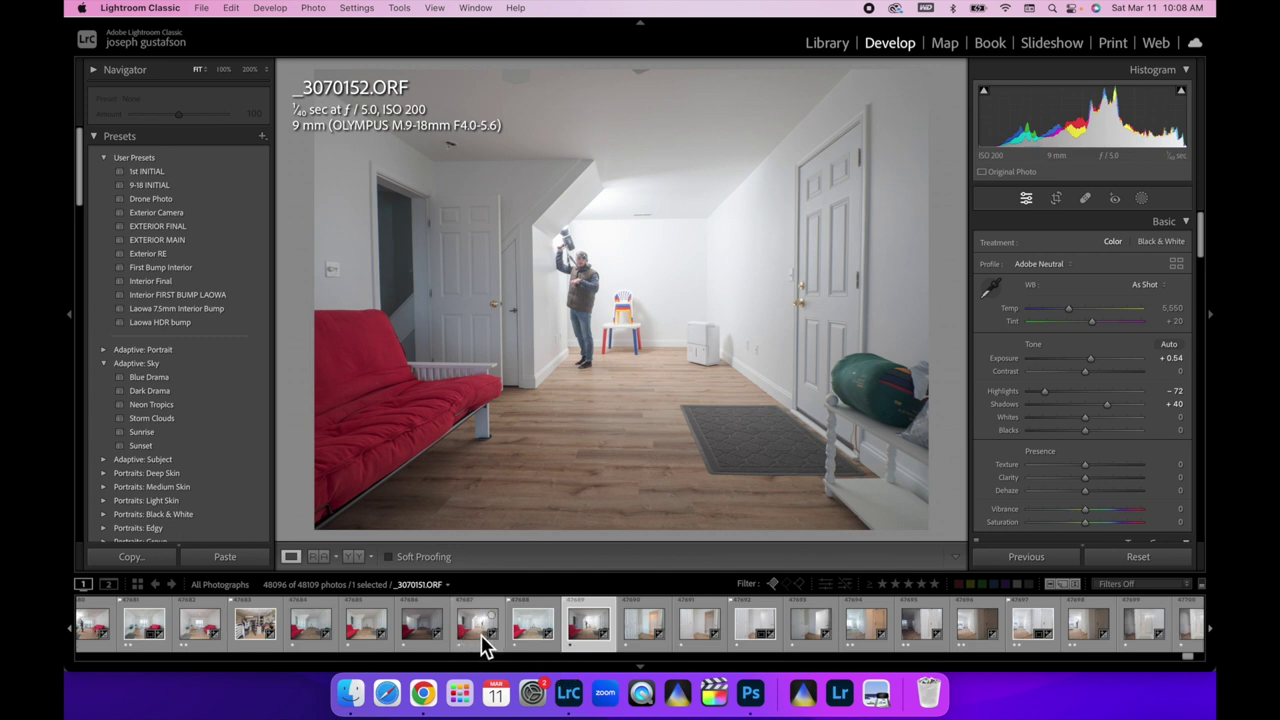
# Step: Select _3070148 through _3070152 and open them as layers in one Photoshop document
pyautogui.keyDown('super'); pyautogui.click(477, 640); pyautogui.keyUp('super')
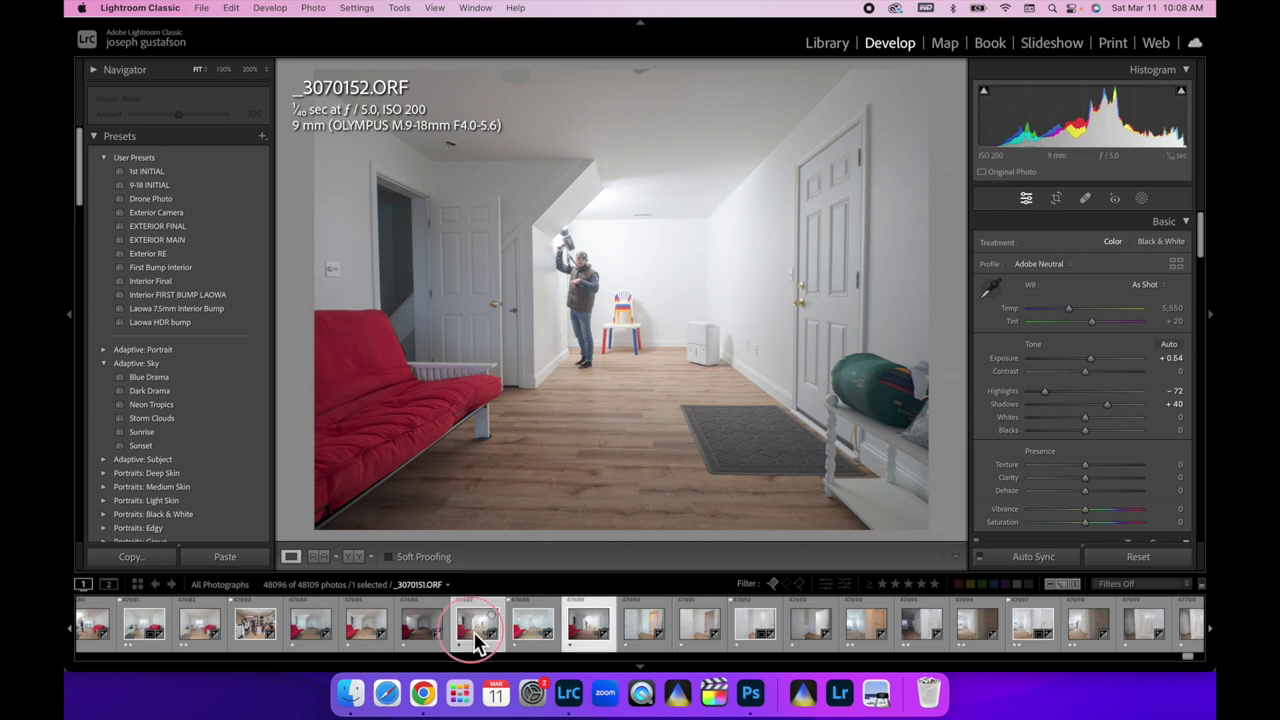
pyautogui.keyDown('super'); pyautogui.click(418, 645); pyautogui.keyUp('super')
pyautogui.keyDown('super'); pyautogui.click(366, 642); pyautogui.keyUp('super')
pyautogui.keyDown('super'); pyautogui.click(309, 640); pyautogui.keyUp('super')
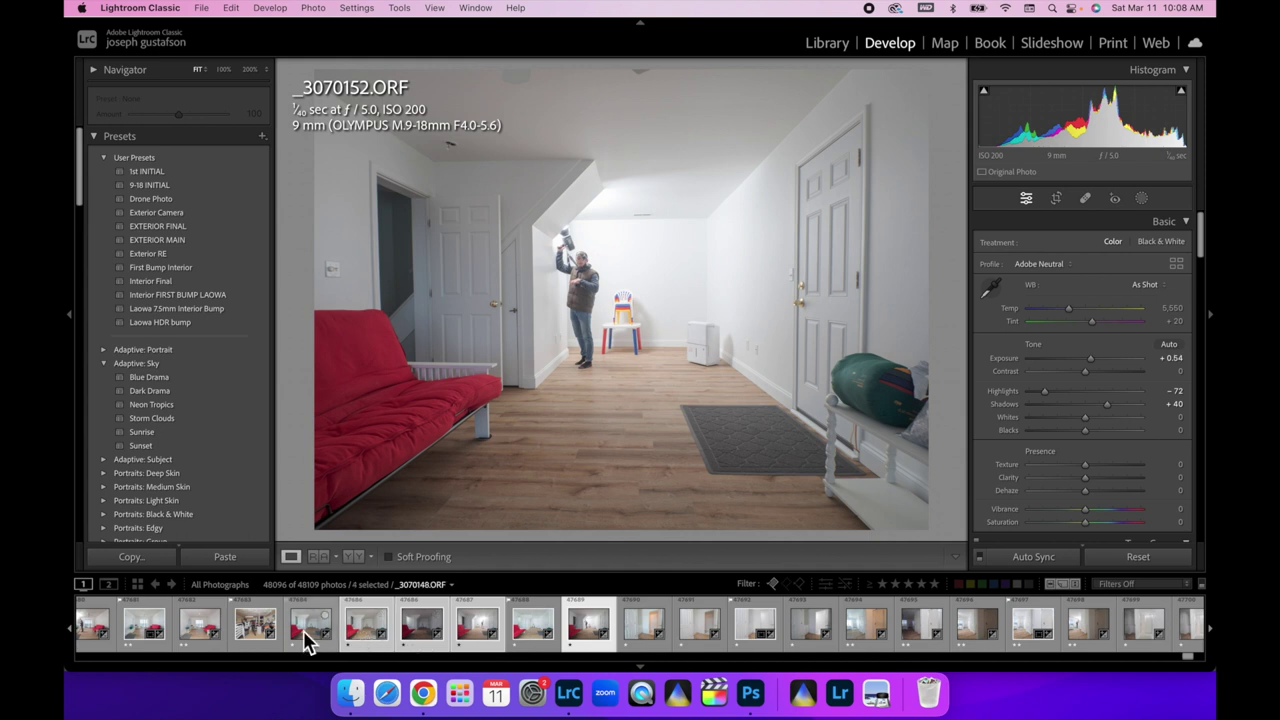
pyautogui.rightClick(306, 640)
pyautogui.moveTo(345, 318)
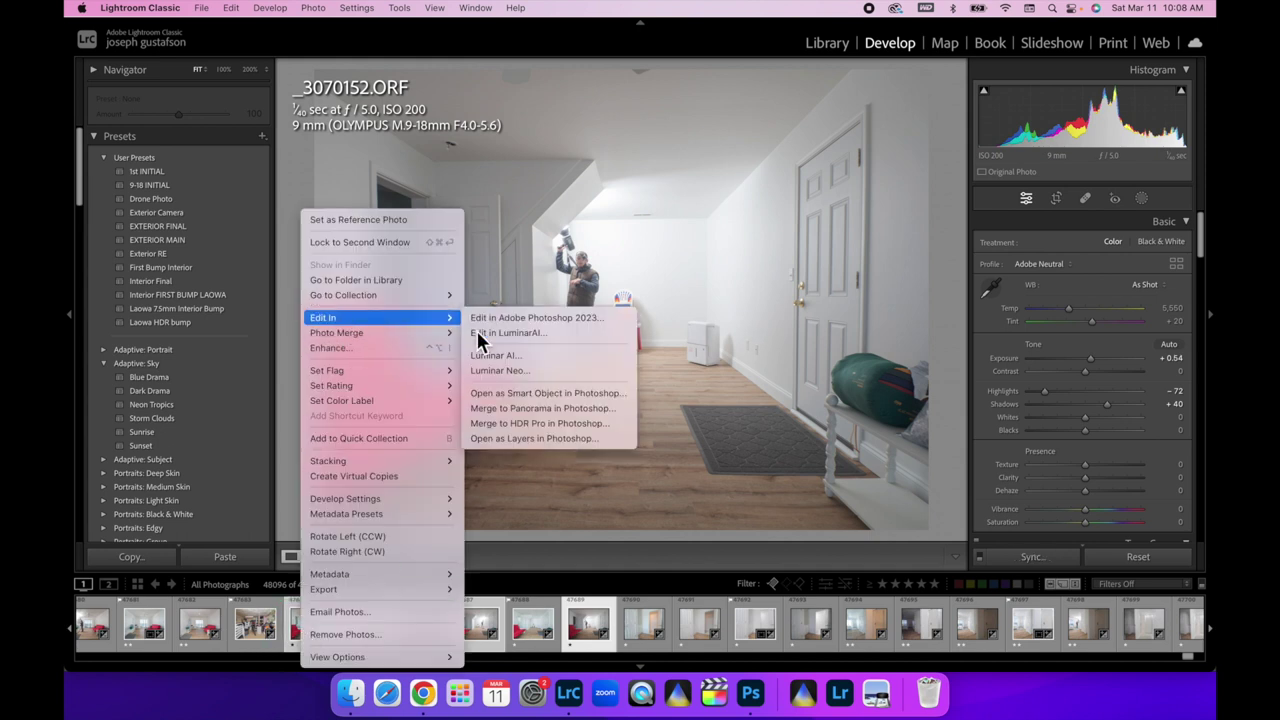
pyautogui.click(505, 440)
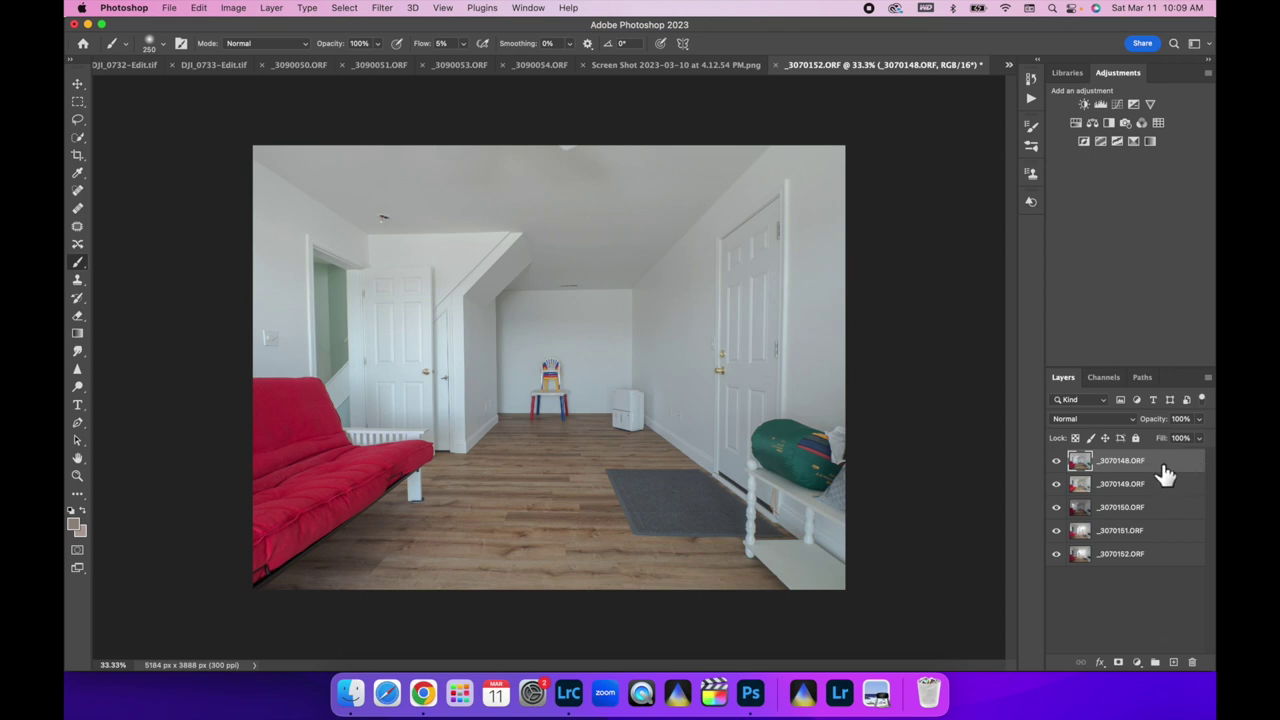
# Step: Select all five exposure layers, Auto-Align them with default settings, then deselect
pyautogui.keyDown('shift'); pyautogui.click(1172, 560); pyautogui.keyUp('shift')
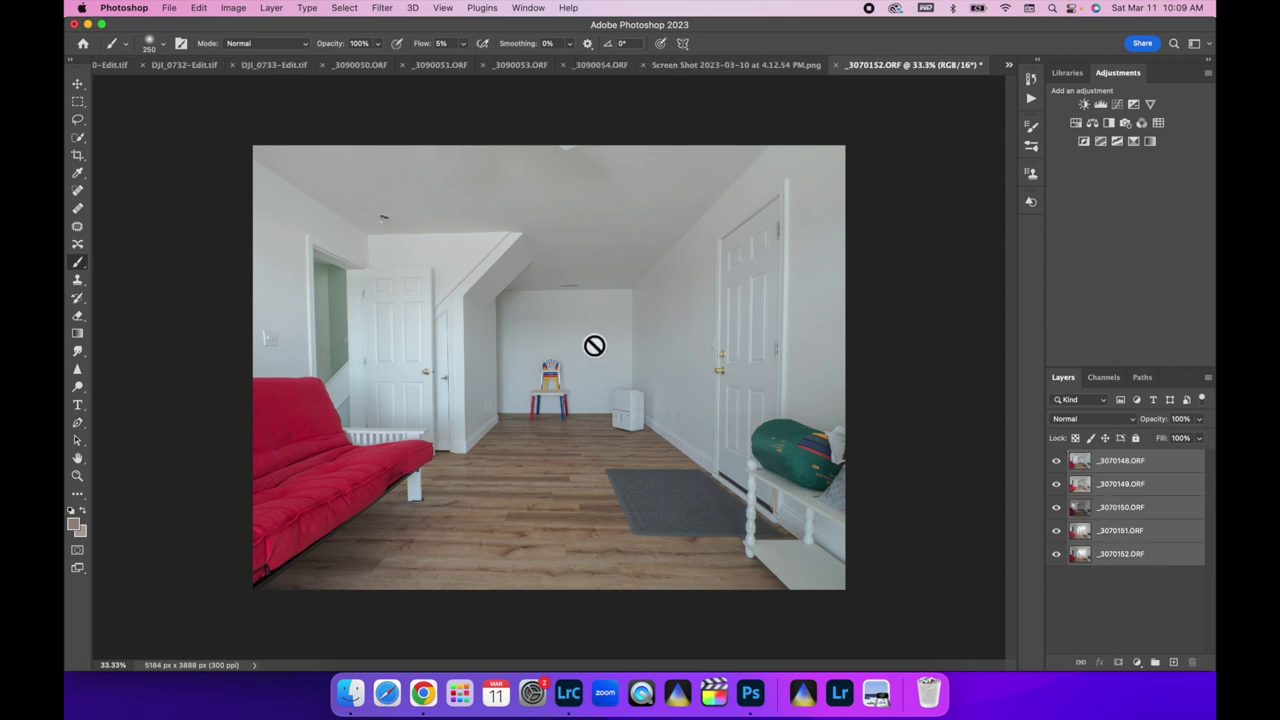
pyautogui.click(205, 10)
pyautogui.click(231, 325)
pyautogui.click(804, 206)
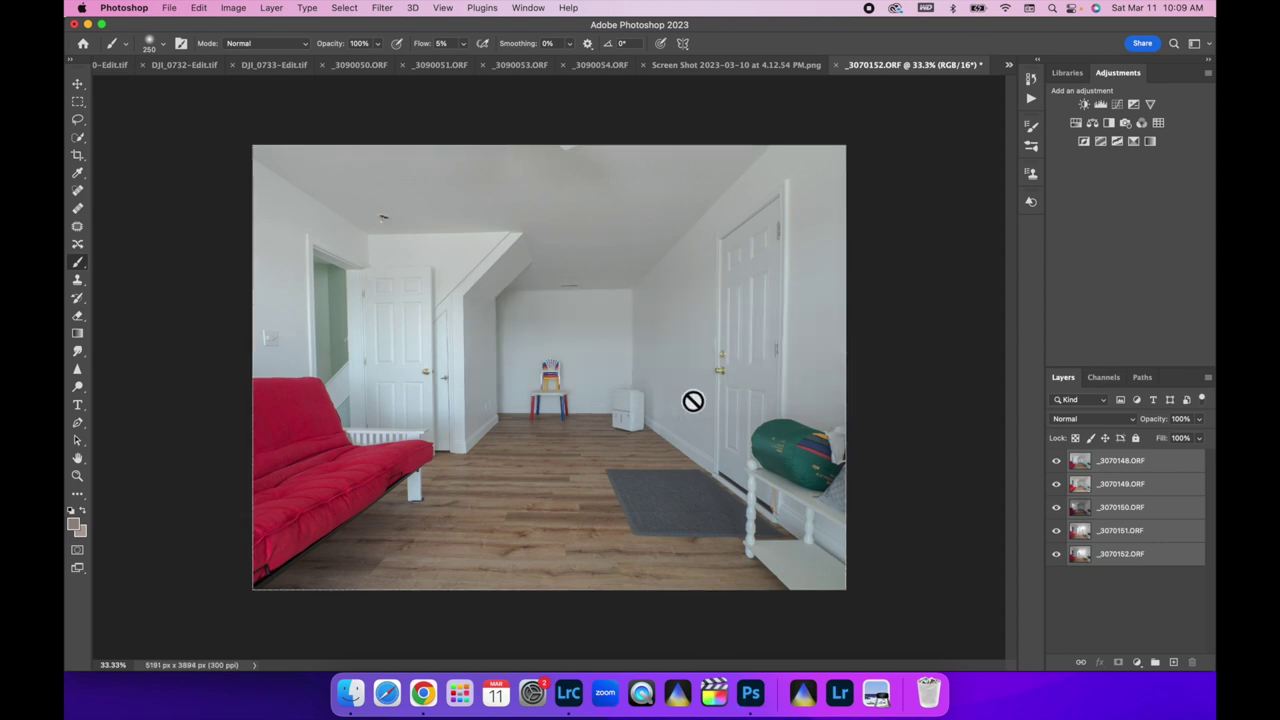
pyautogui.click(1136, 613)
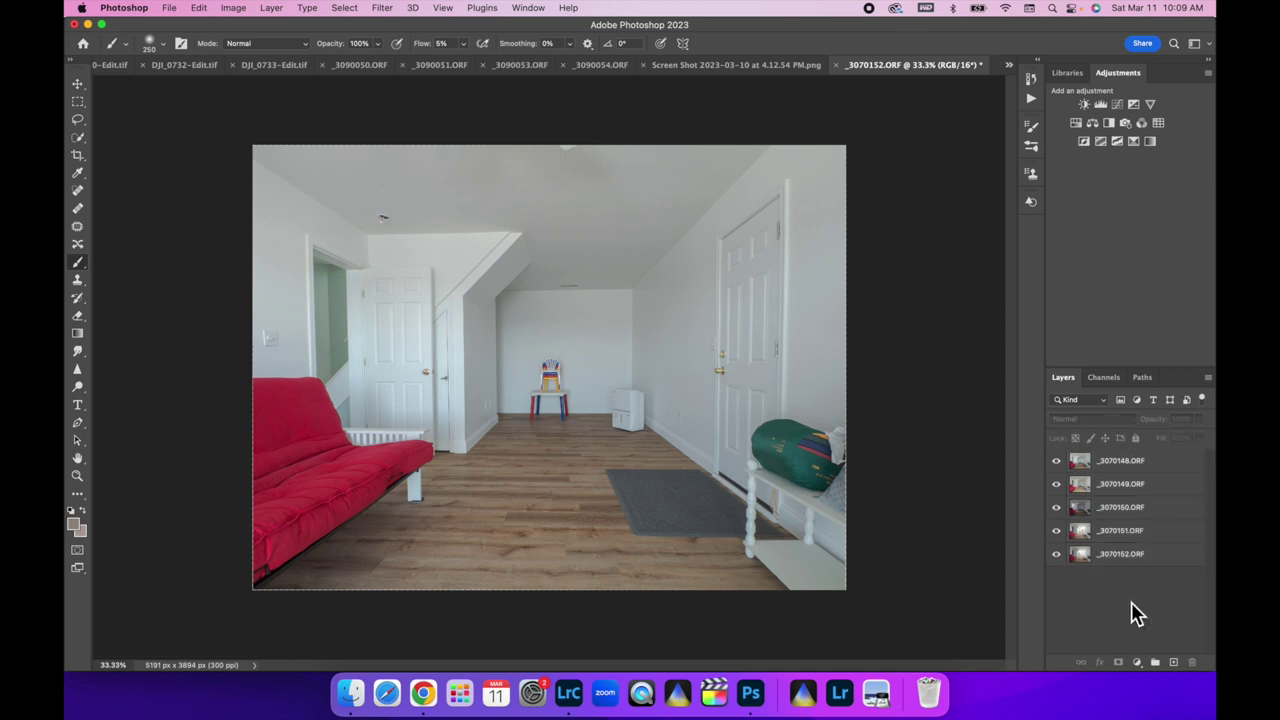
# Step: Hide _3070148, _3070149 and _3070150, compare _3070151 with _3070152, and select _3070151
pyautogui.click(1057, 463)
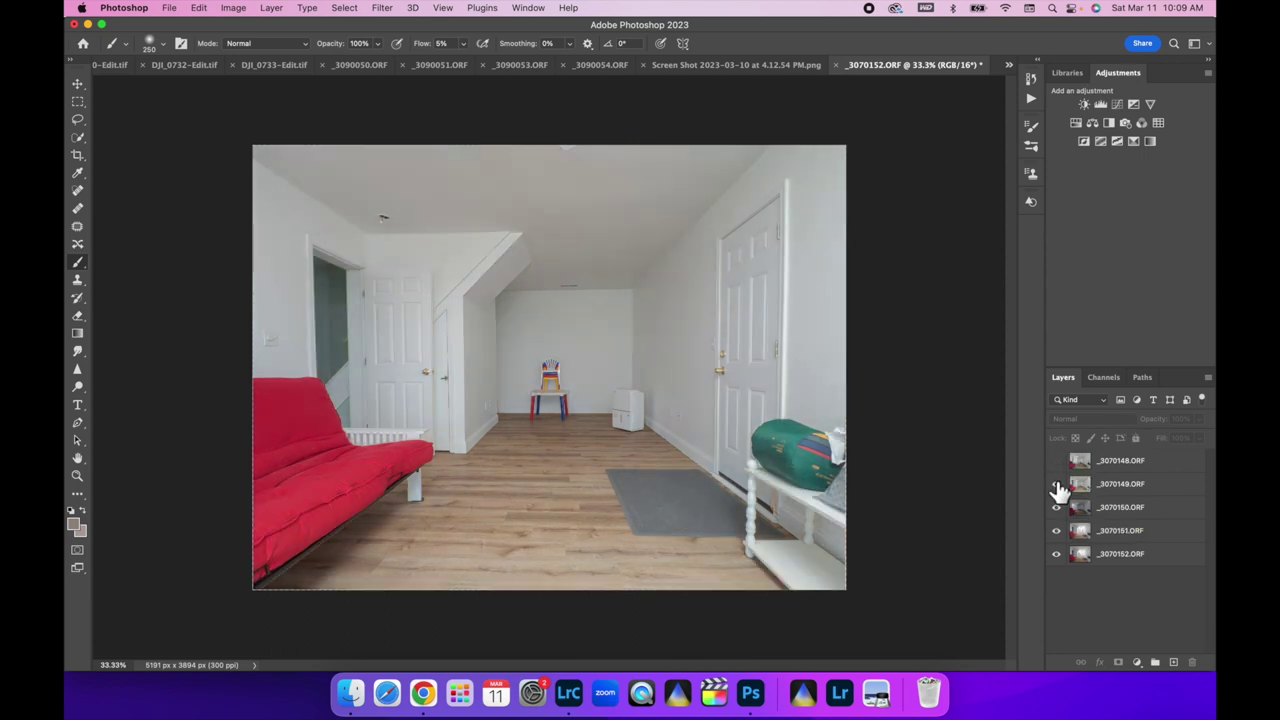
pyautogui.click(1057, 486)
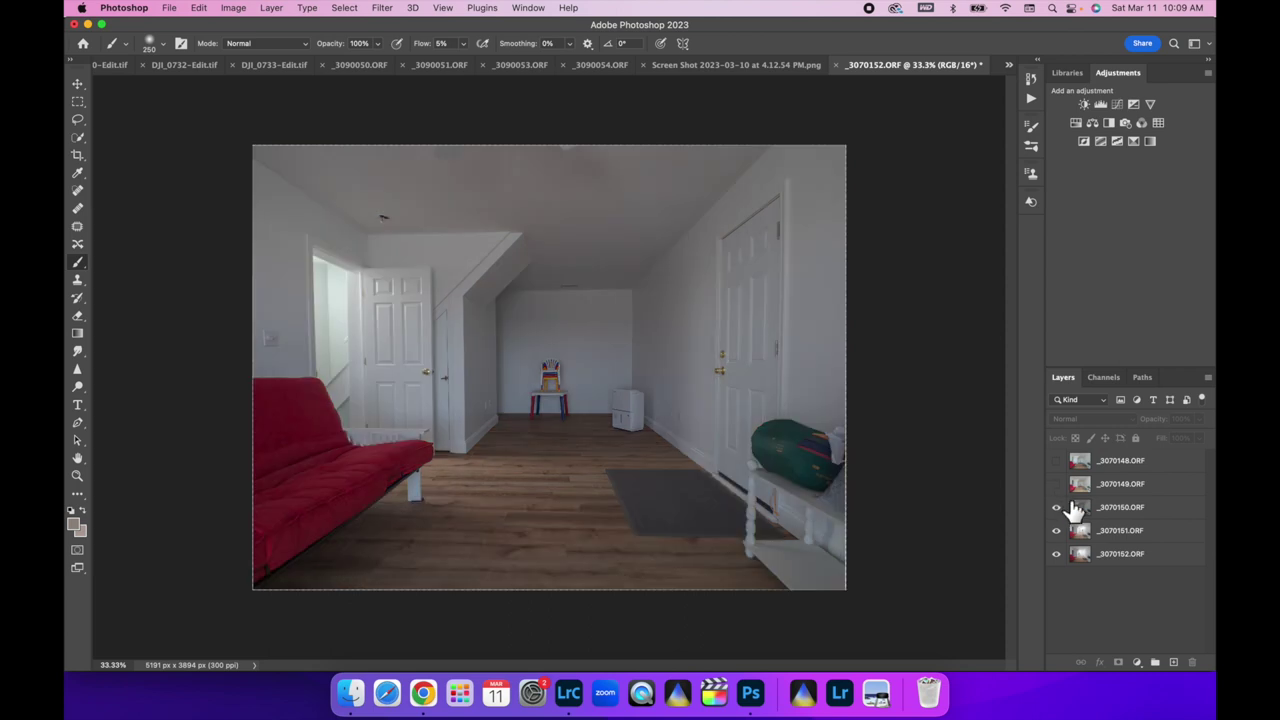
pyautogui.click(1057, 488)
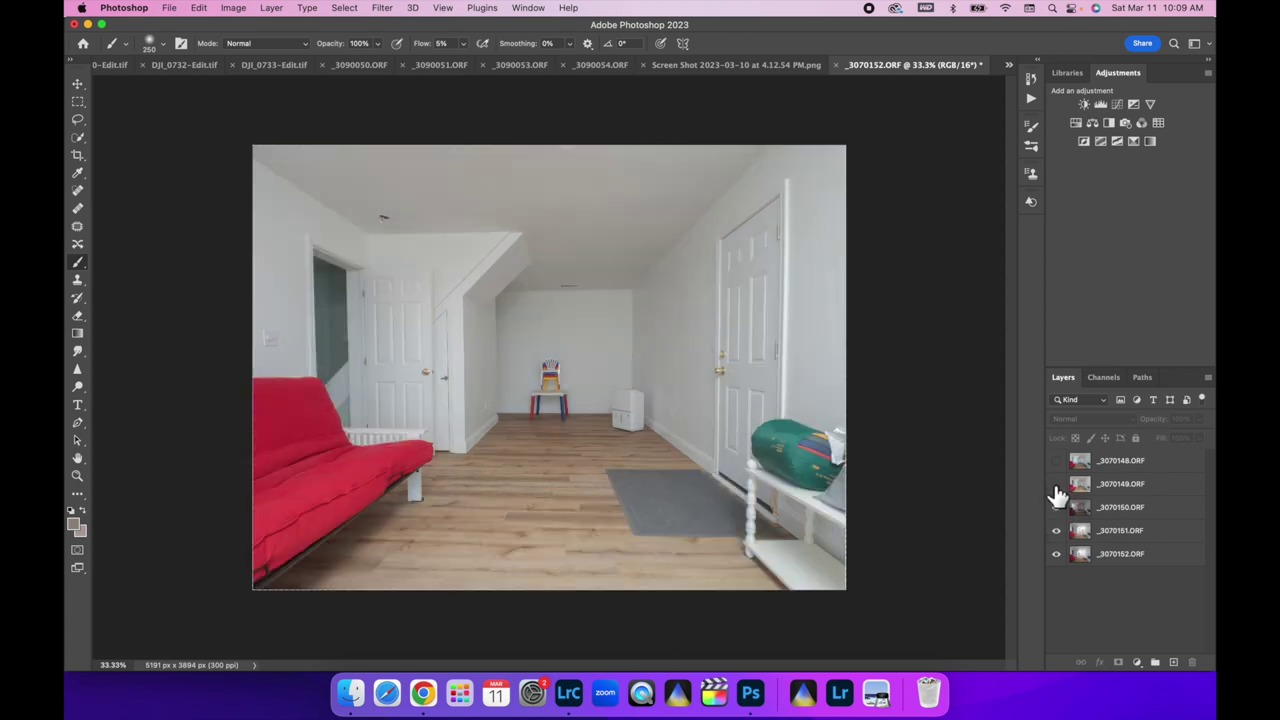
pyautogui.click(1057, 486)
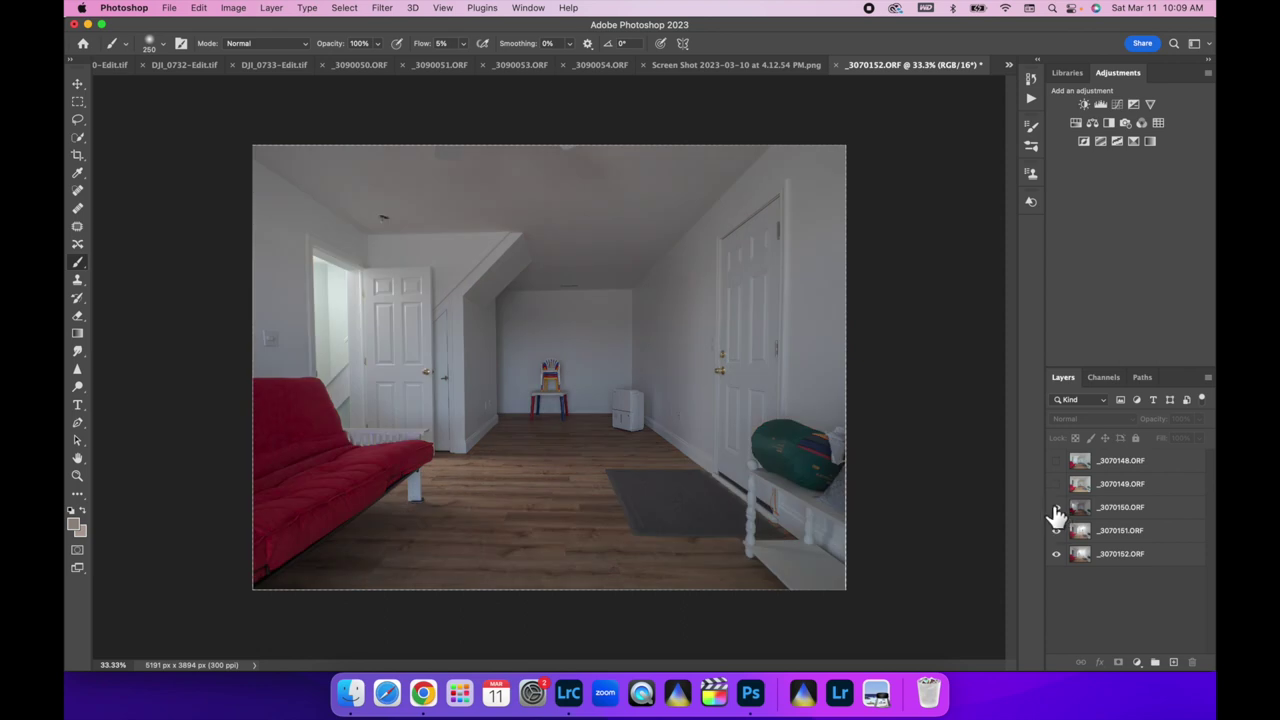
pyautogui.click(1057, 510)
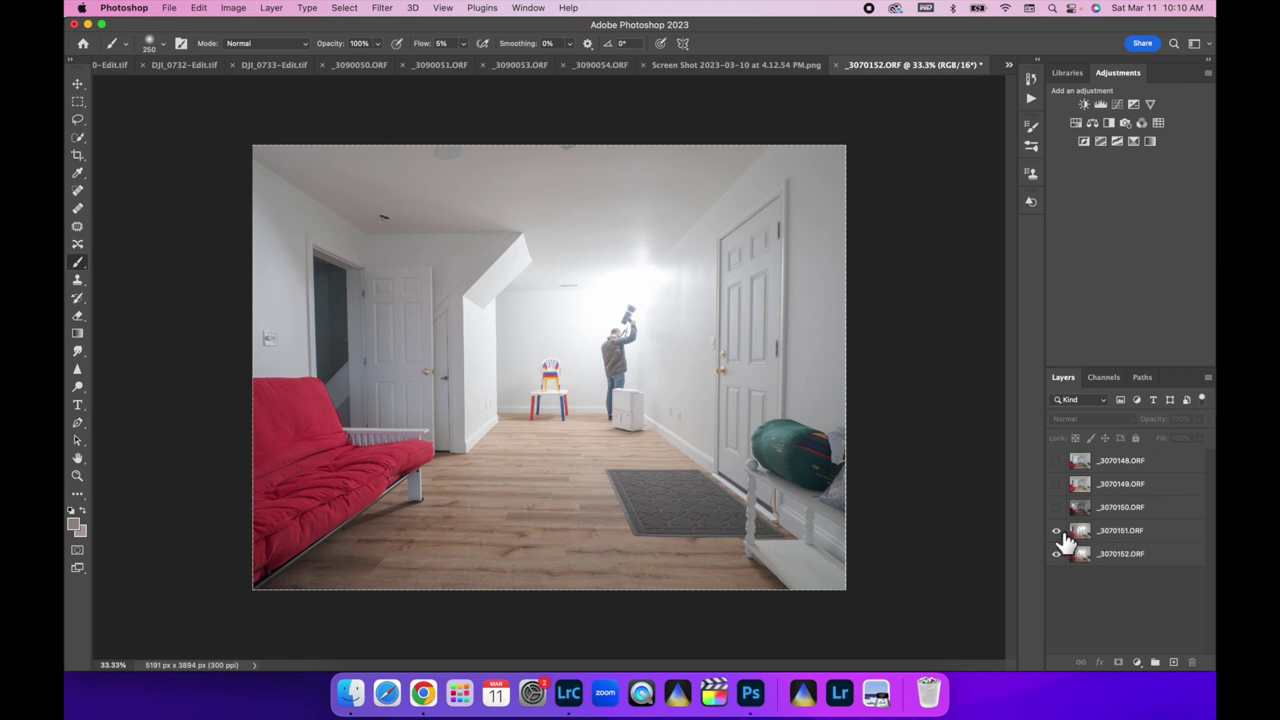
pyautogui.click(1057, 533)
pyautogui.click(1057, 533)
pyautogui.click(1162, 530)
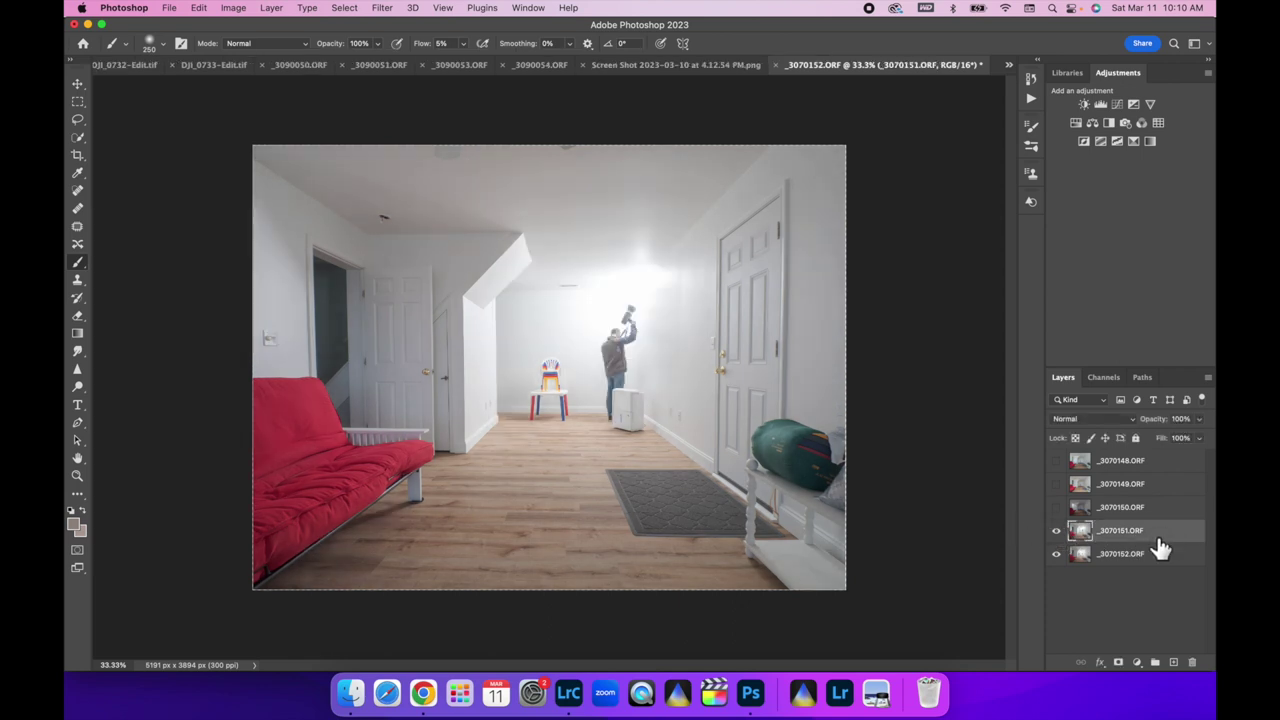
# Step: Add an inverted mask to _3070151 and draw a white gradient to hide the person
pyautogui.click(1118, 663)
pyautogui.press('super+i')
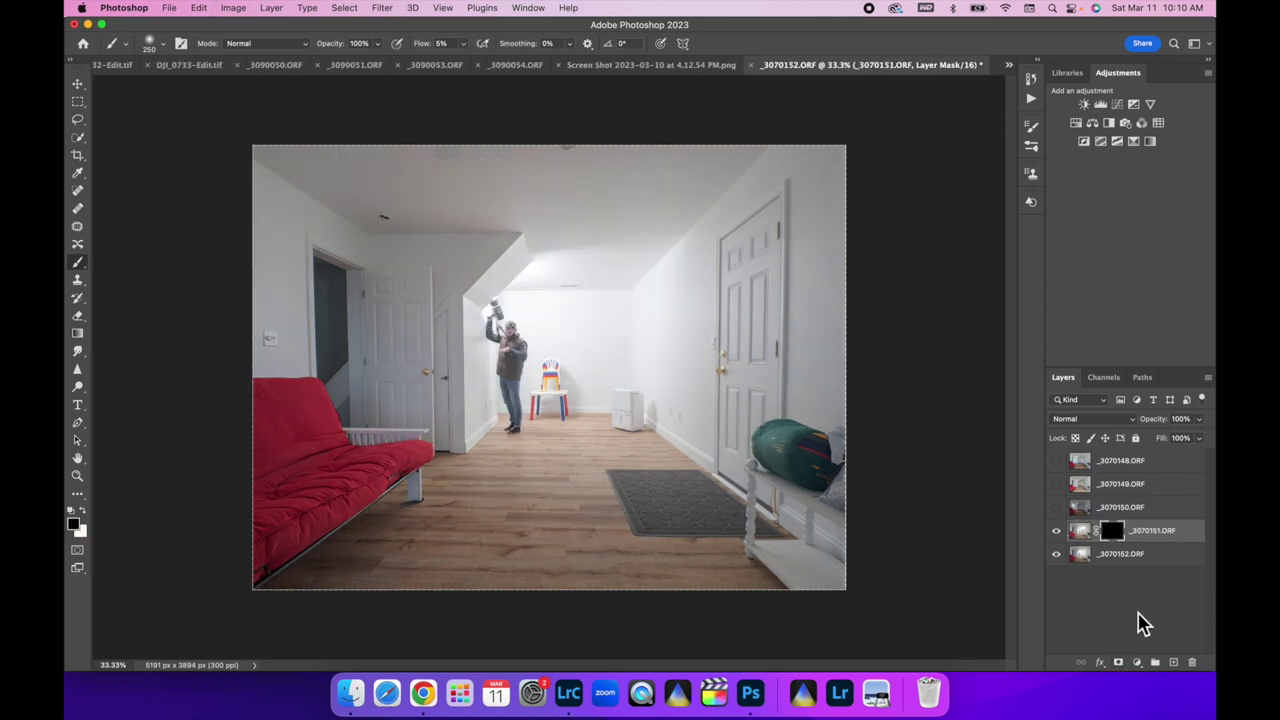
pyautogui.click(80, 336)
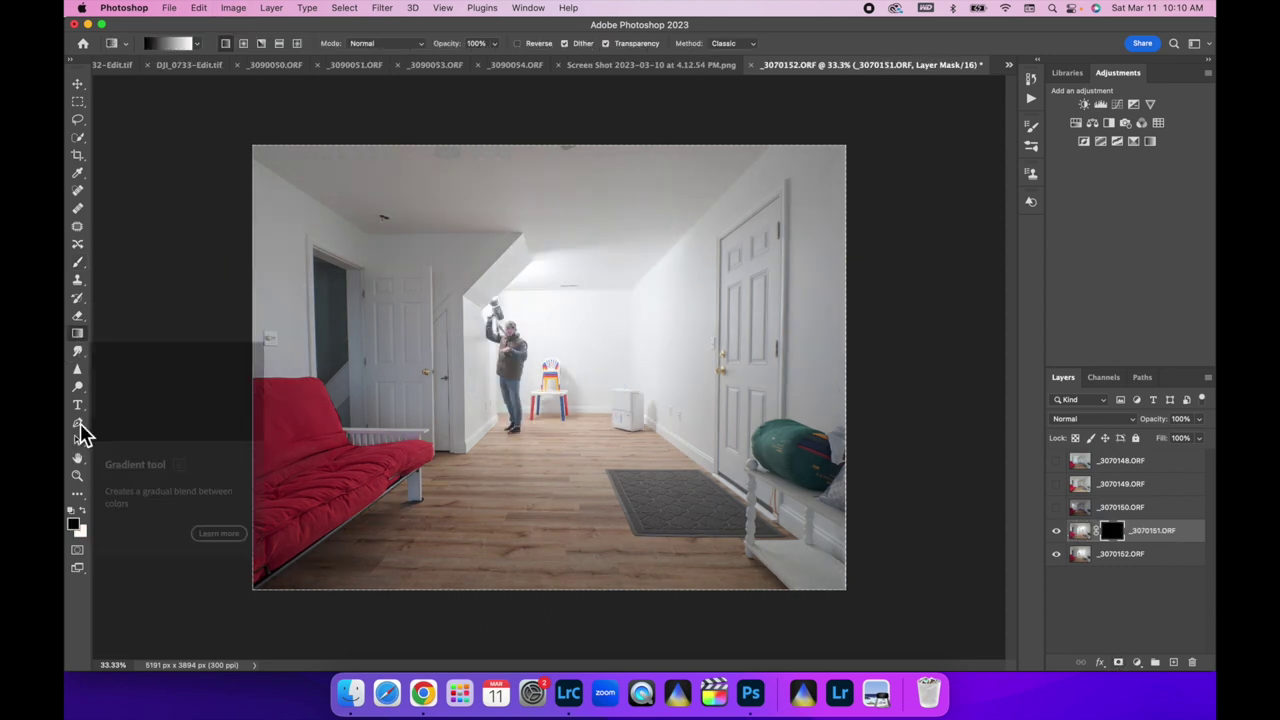
pyautogui.click(82, 511)
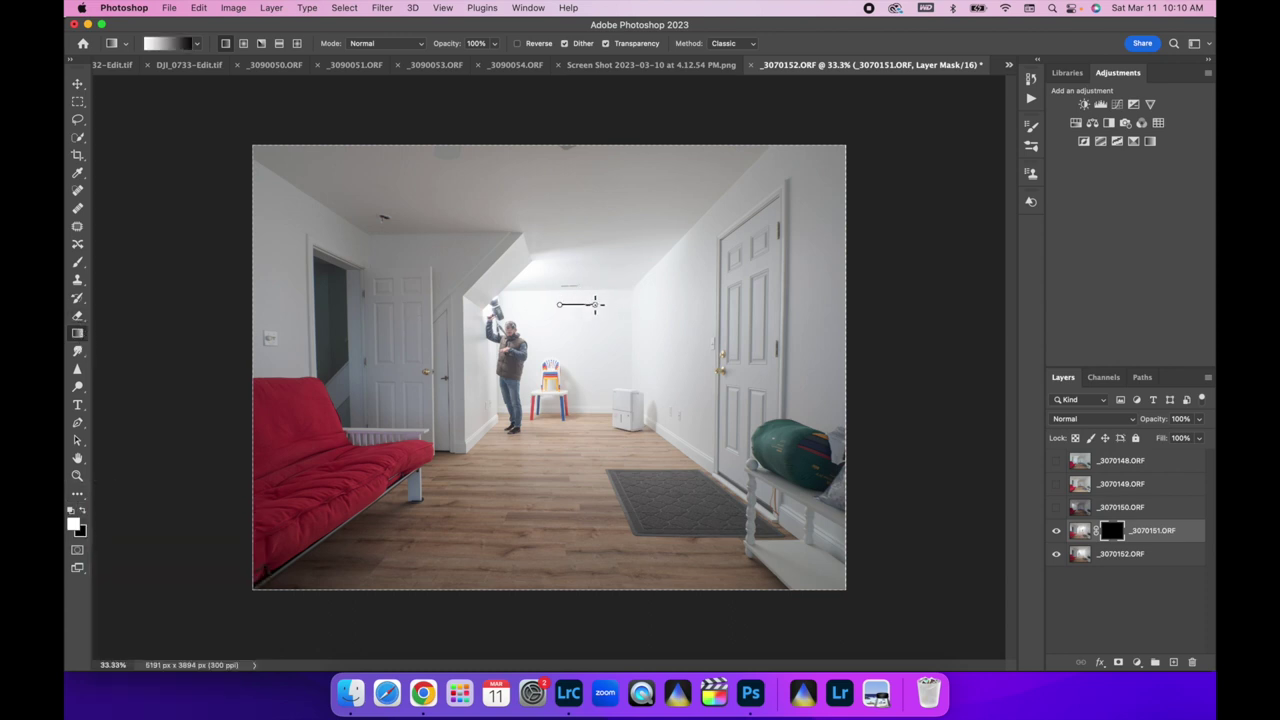
pyautogui.moveTo(595, 304); pyautogui.dragTo(605, 305)
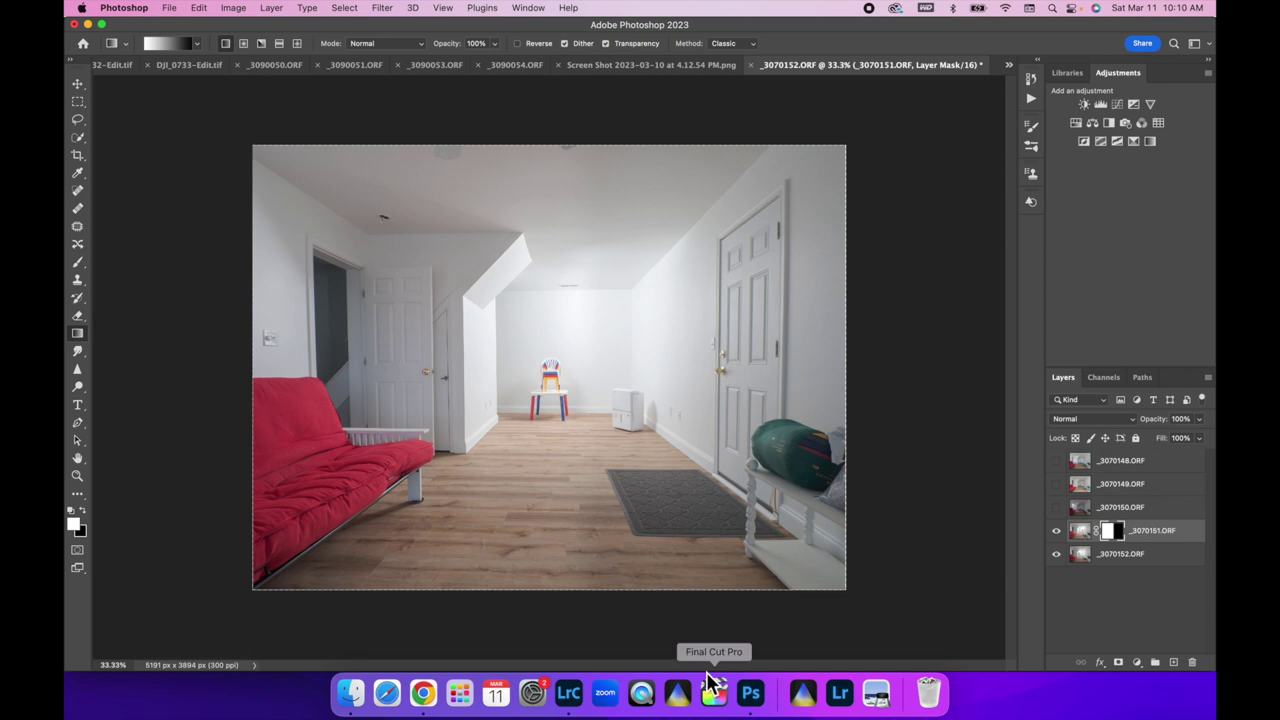
# Step: Merge flash layers _3070152 and _3070151 into one layer
pyautogui.click(1165, 552)
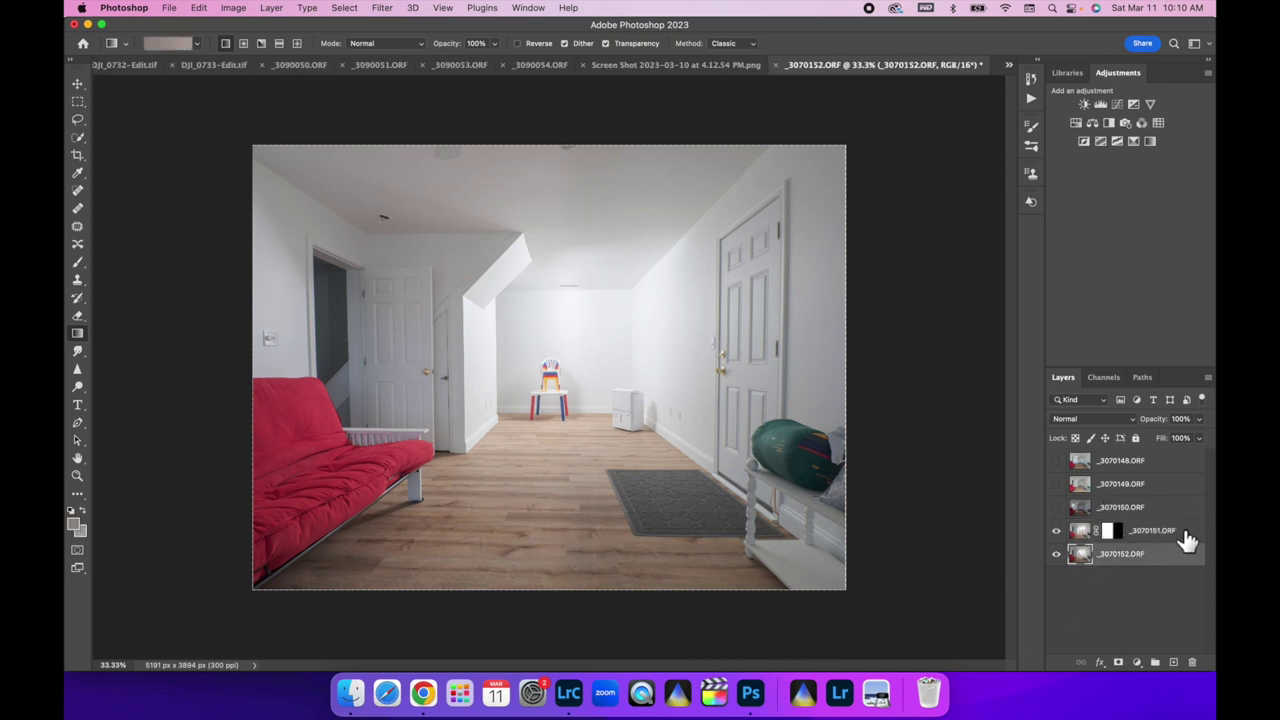
pyautogui.keyDown('shift'); pyautogui.click(1188, 538); pyautogui.keyUp('shift')
pyautogui.rightClick(1163, 551)
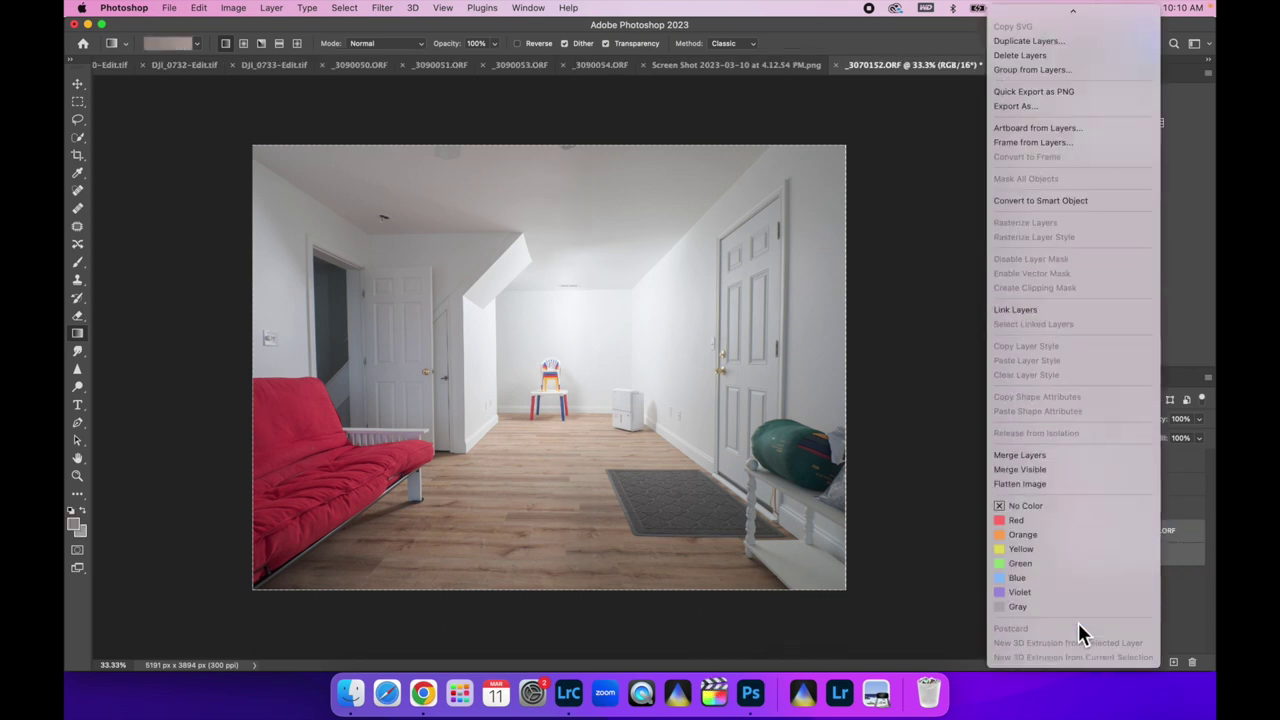
pyautogui.click(1037, 456)
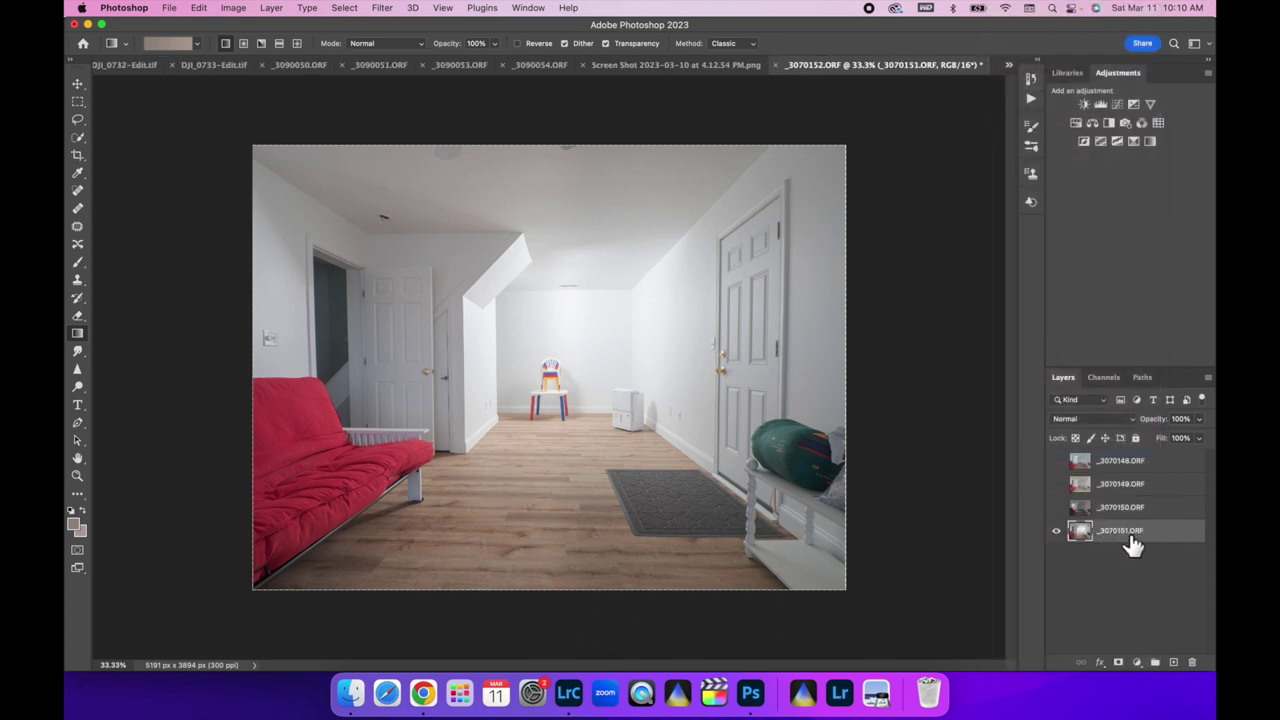
# Step: Show _3070150 and set its blend mode to Lighten, comparing the result
pyautogui.click(1056, 508)
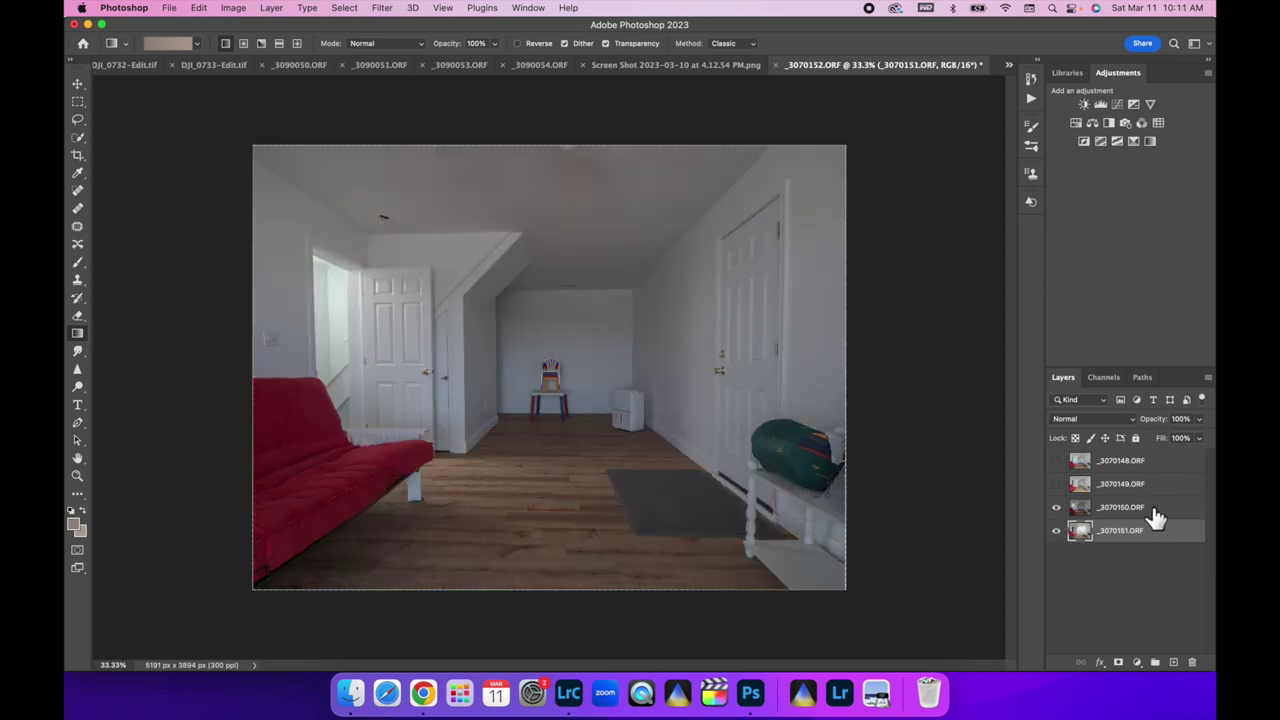
pyautogui.click(1136, 509)
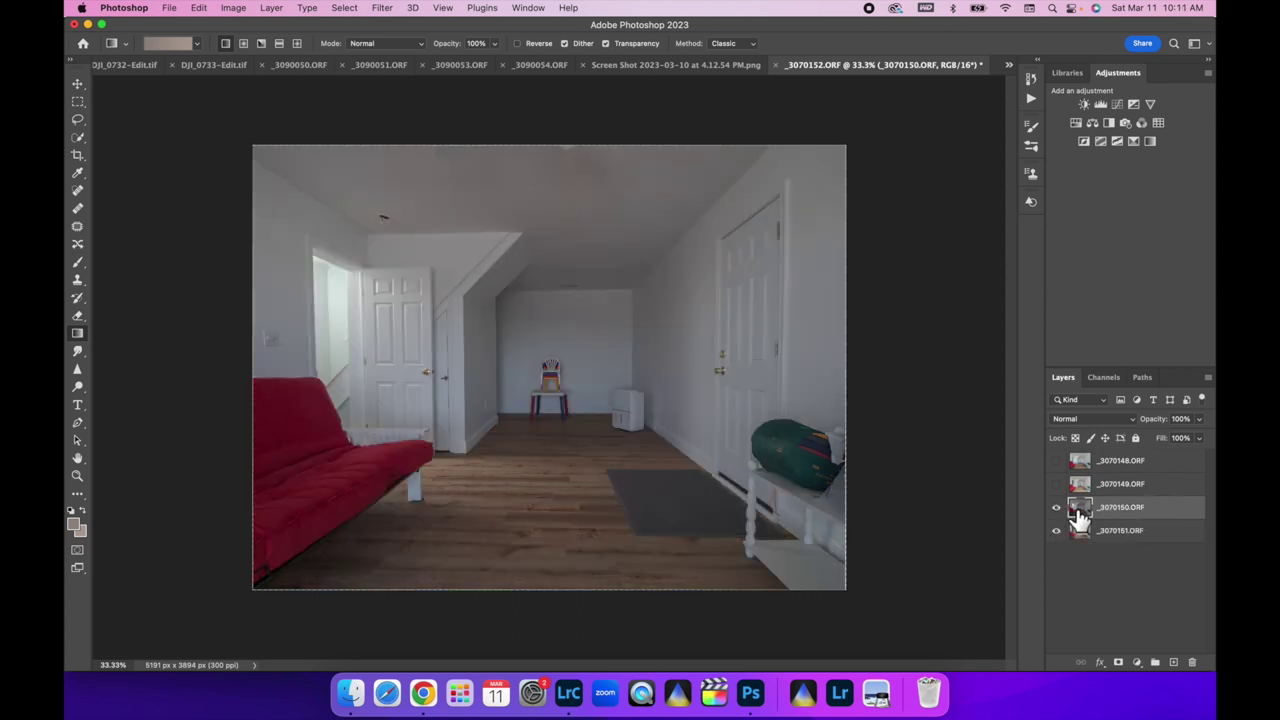
pyautogui.click(1133, 420)
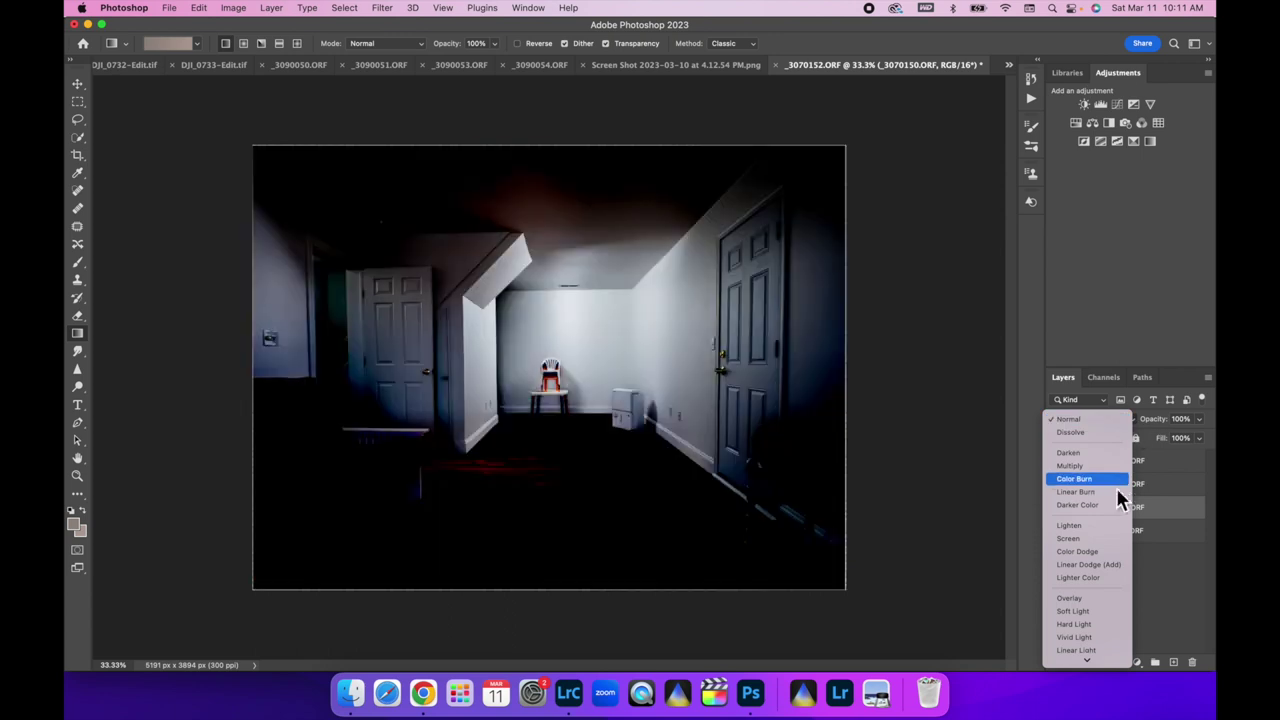
pyautogui.click(1092, 526)
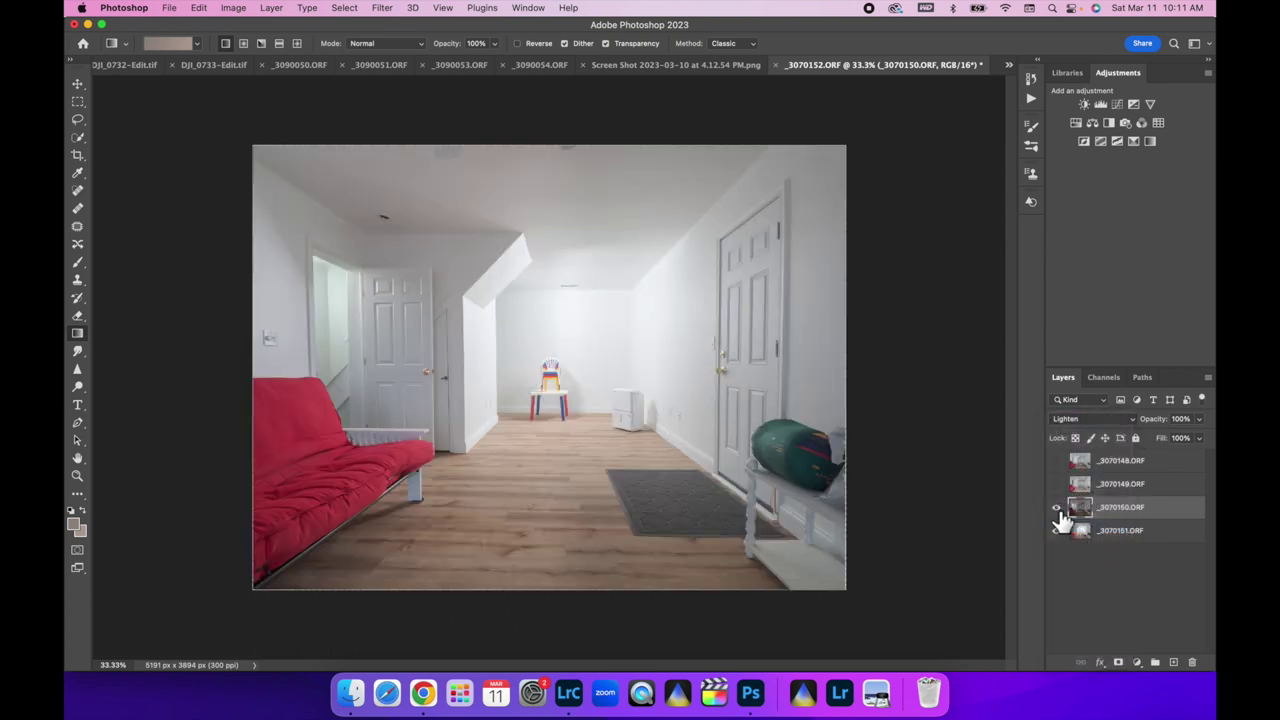
pyautogui.click(1057, 508)
pyautogui.click(1057, 508)
pyautogui.click(1057, 508)
pyautogui.click(1057, 508)
# Step: Show _3070149 and set its blend mode to Lighten, comparing the result
pyautogui.click(1057, 485)
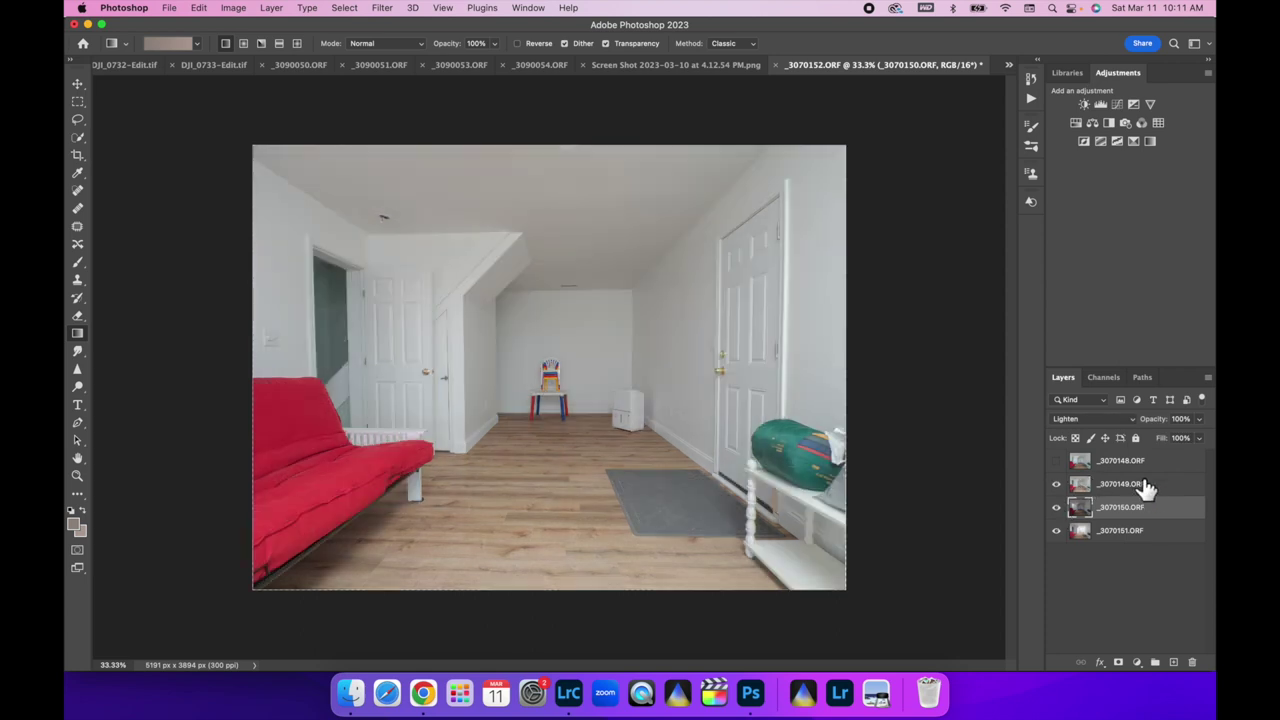
pyautogui.click(1140, 484)
pyautogui.click(1133, 421)
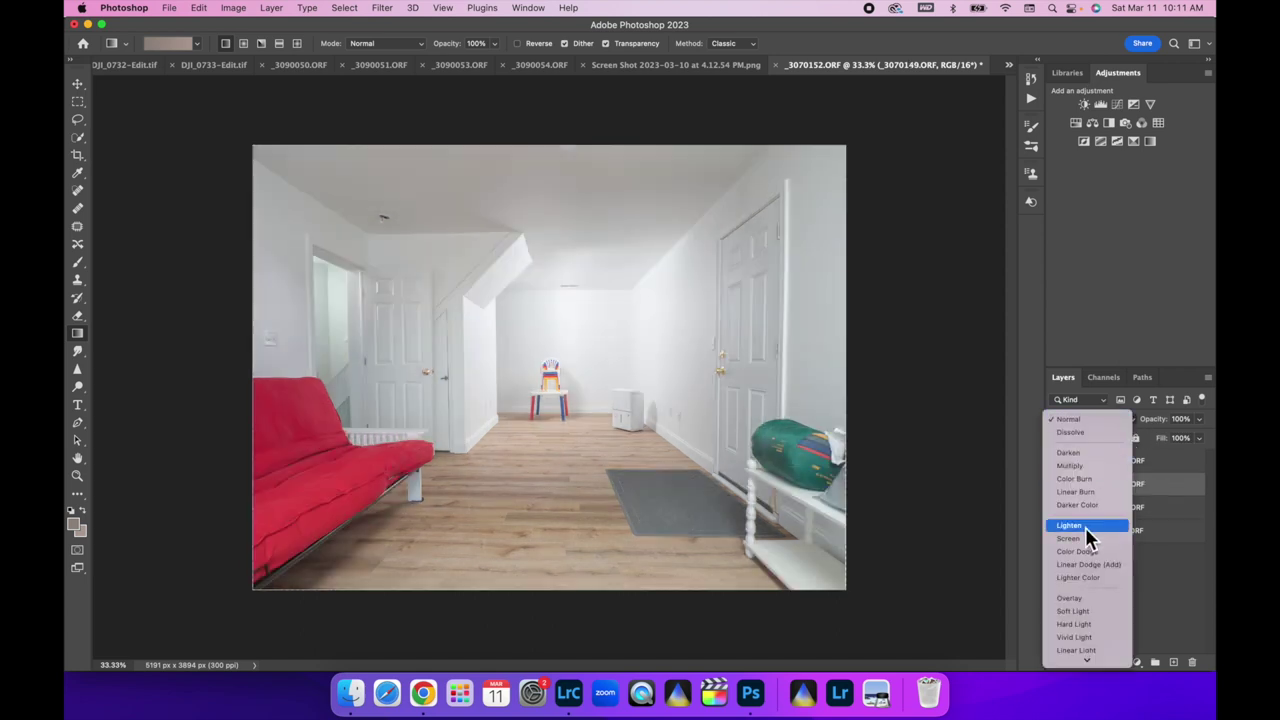
pyautogui.click(1086, 527)
pyautogui.click(1057, 485)
pyautogui.click(1057, 485)
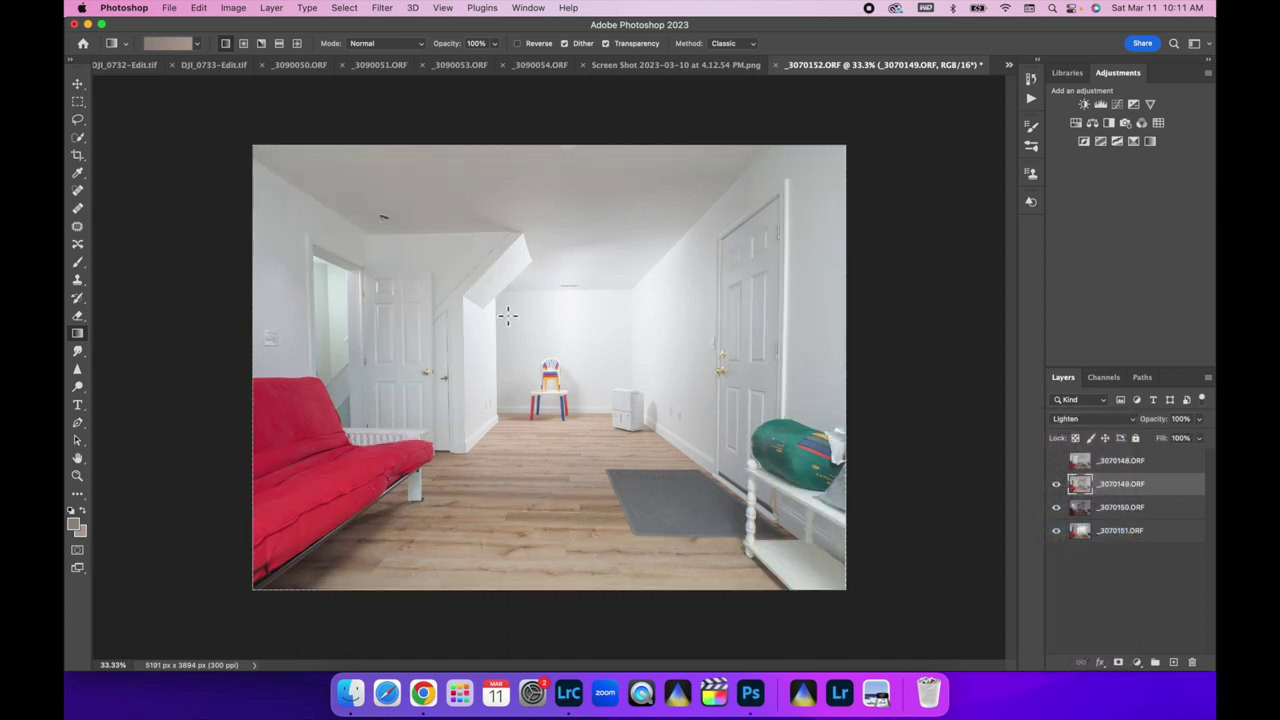
# Step: Show _3070148 and set its opacity to 50%
pyautogui.click(1056, 462)
pyautogui.click(1176, 464)
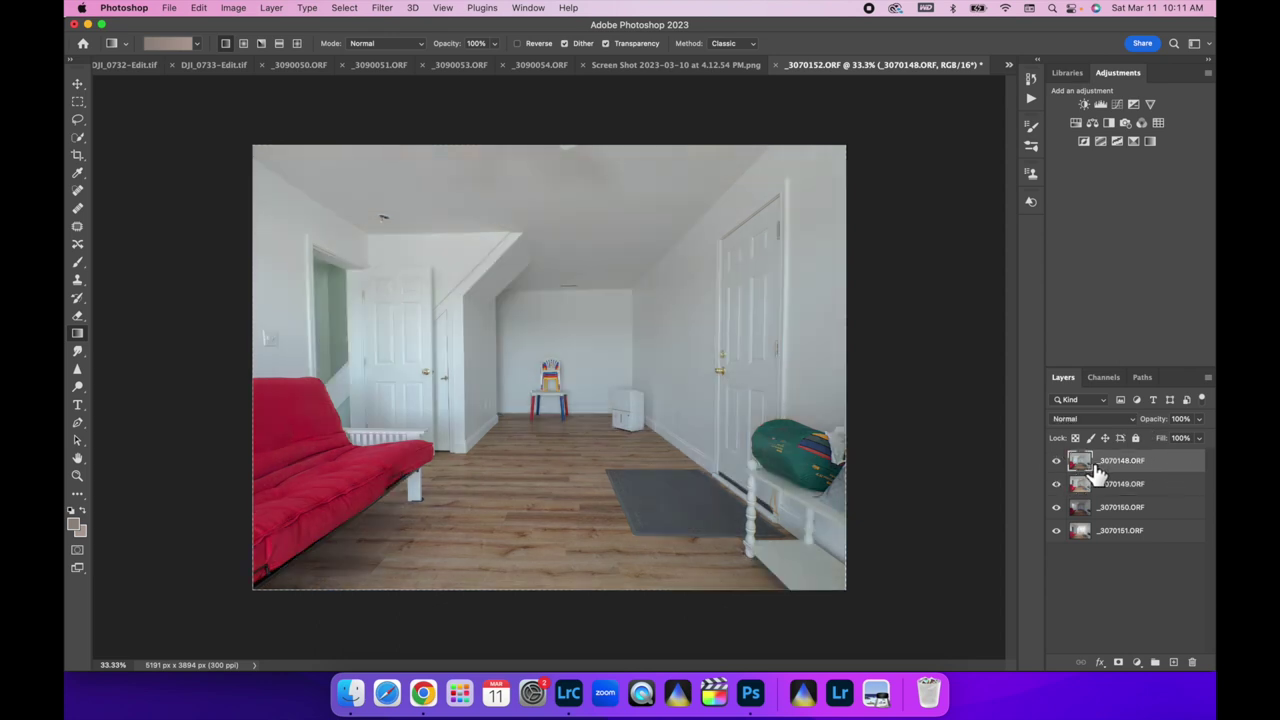
pyautogui.click(1200, 439)
pyautogui.moveTo(1172, 446); pyautogui.dragTo(1175, 448)
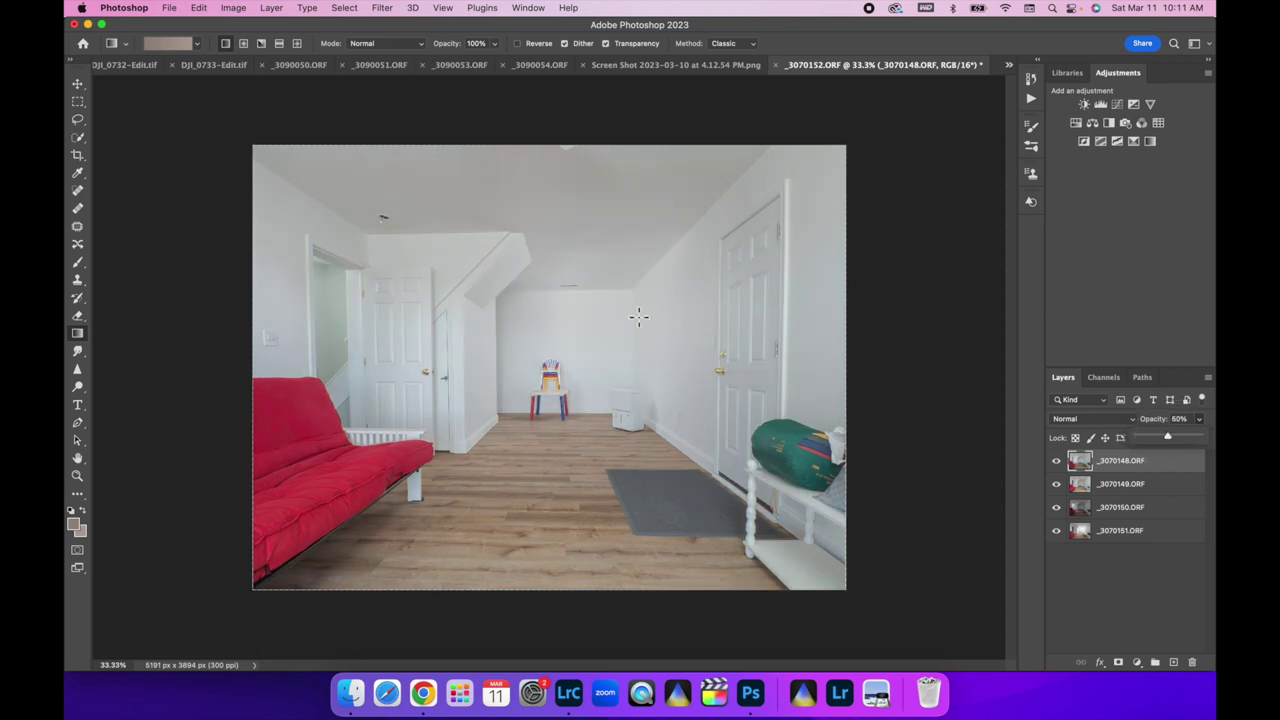
pyautogui.click(1055, 461)
# Step: Paint black with a 400 px brush to mask _3070148 over the left stairwell
pyautogui.click(1055, 463)
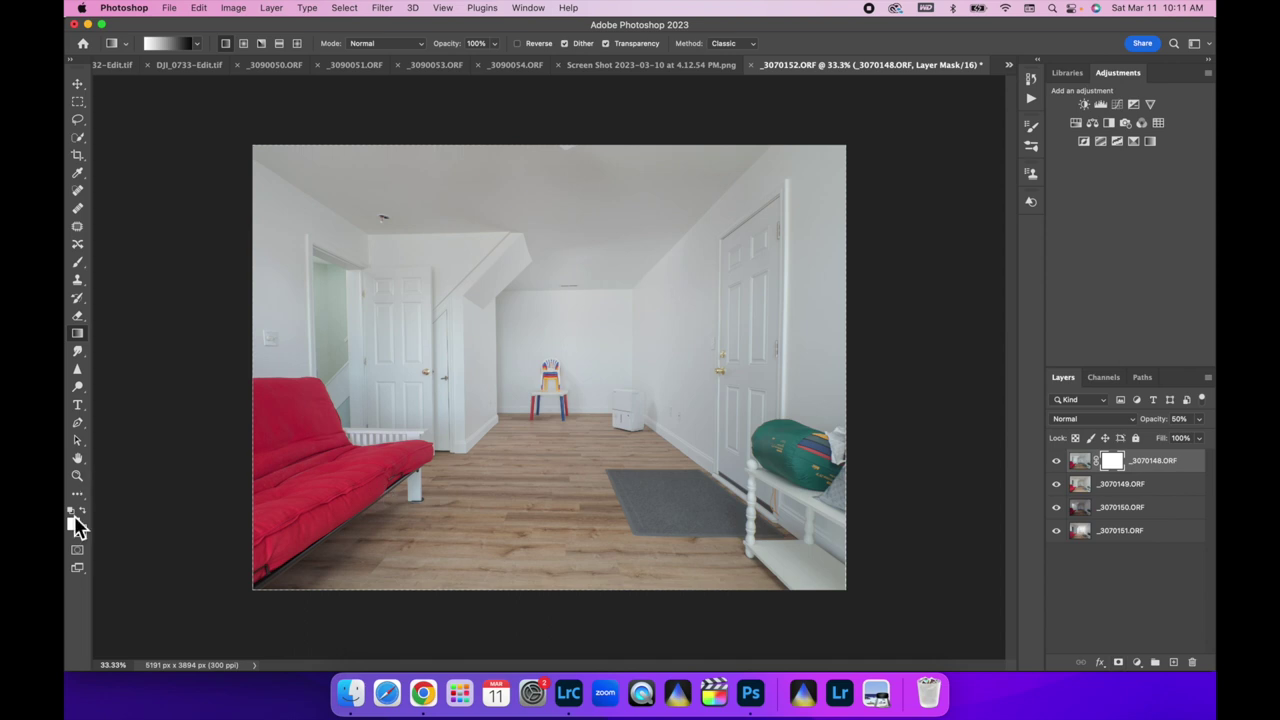
pyautogui.click(84, 512)
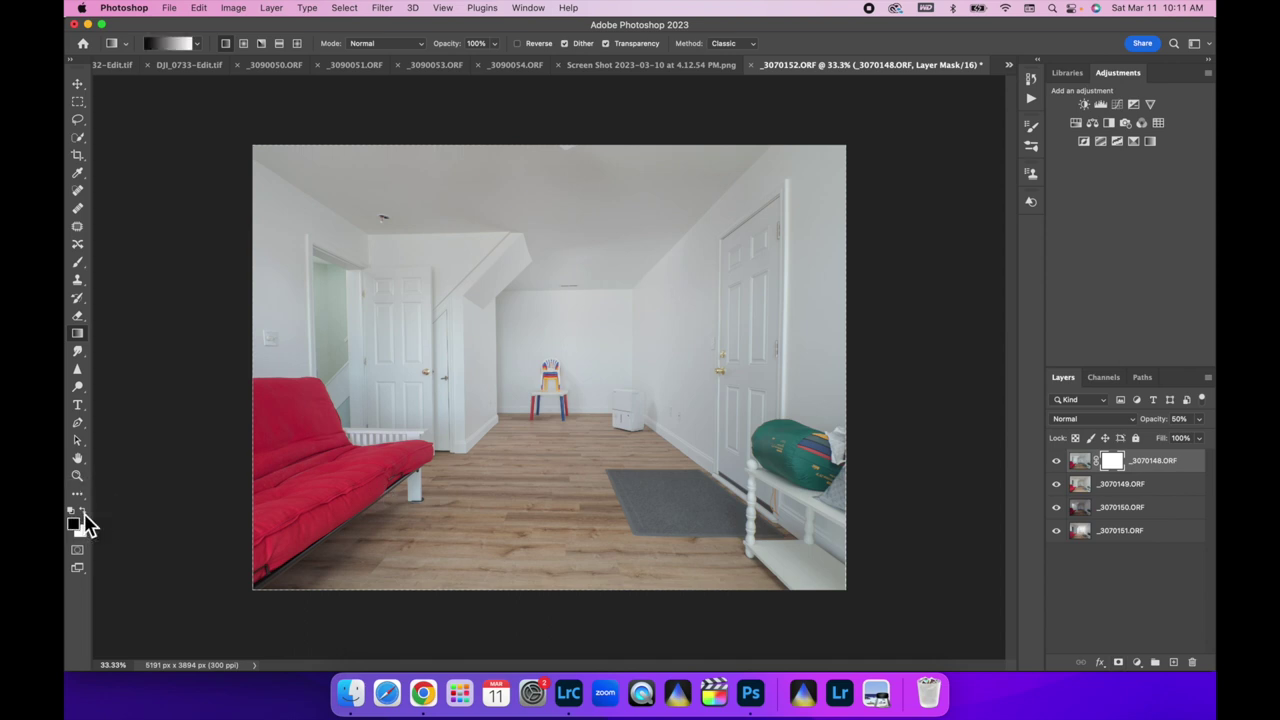
pyautogui.click(80, 262)
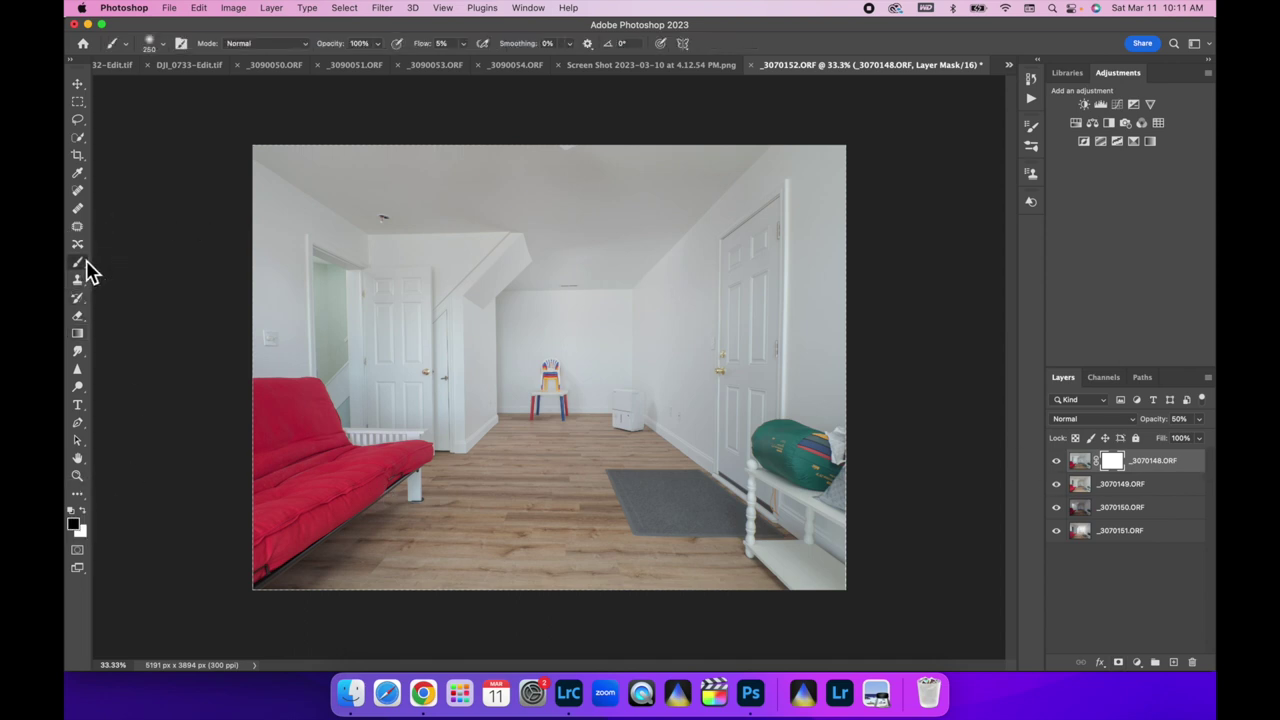
pyautogui.press(']')
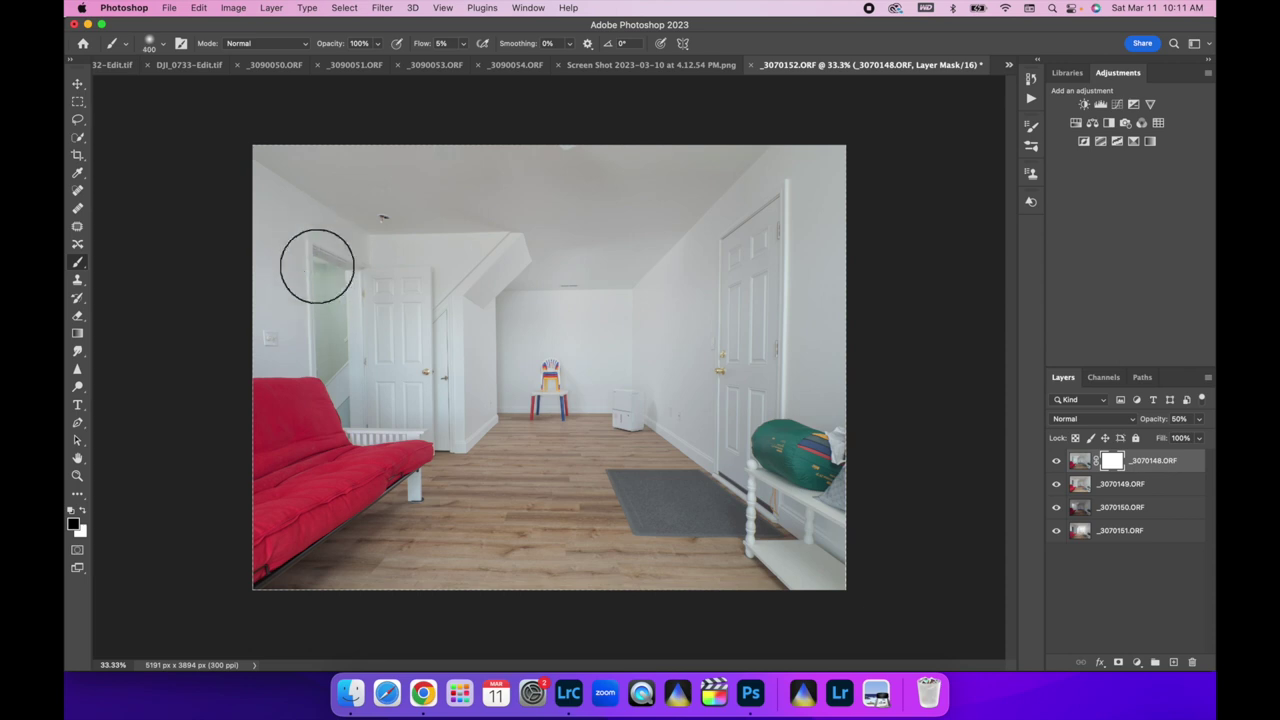
pyautogui.moveTo(336, 292)
pyautogui.mouseDown()
pyautogui.moveTo(343, 363)
pyautogui.moveTo(323, 334)
pyautogui.moveTo(354, 318)
pyautogui.moveTo(349, 380)
pyautogui.moveTo(354, 323)
pyautogui.moveTo(374, 343)
pyautogui.moveTo(328, 288)
pyautogui.mouseUp()
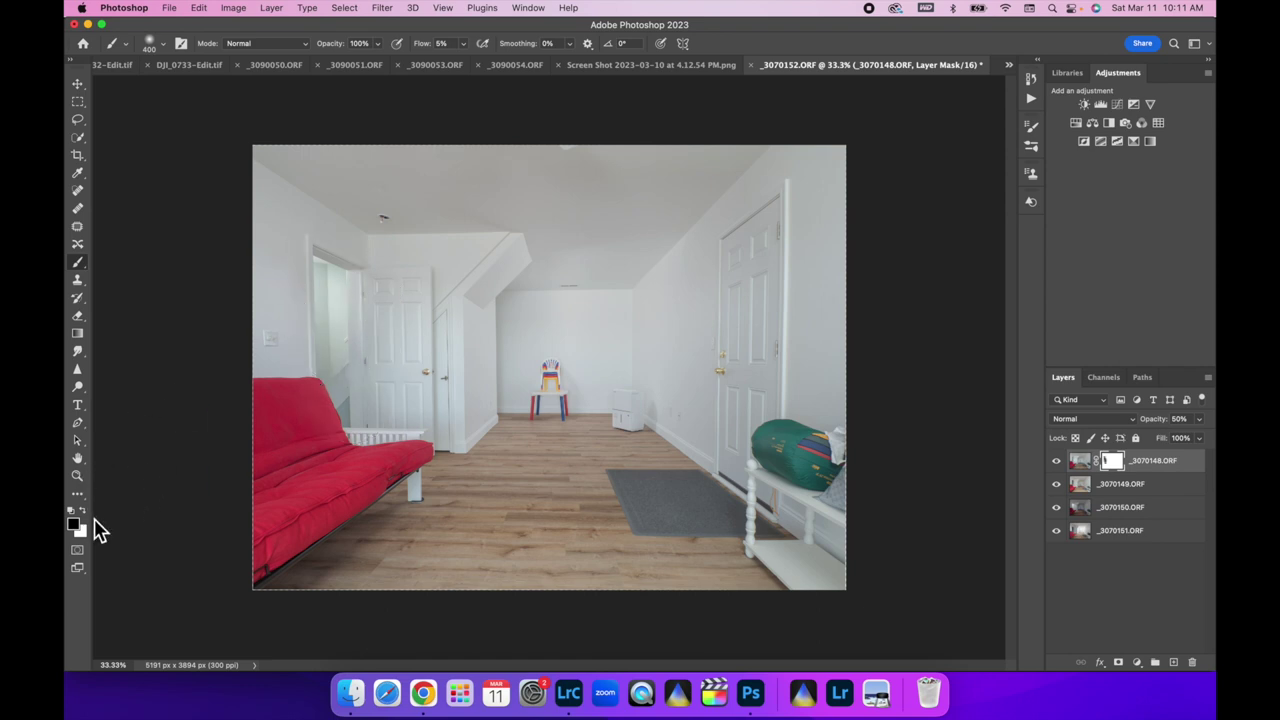
pyautogui.click(84, 511)
# Step: Compare the blend with _3070148 on and off, then lower its opacity to 45%
pyautogui.click(1056, 461)
pyautogui.click(1056, 461)
pyautogui.click(1056, 462)
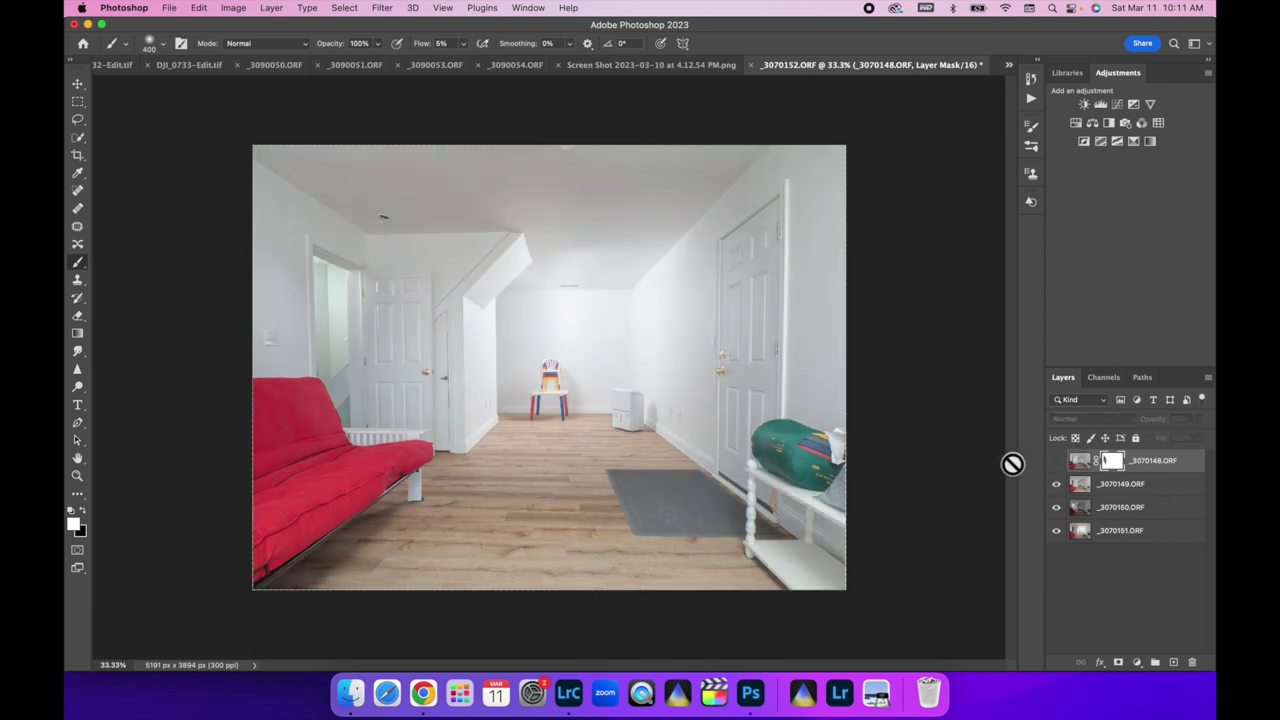
pyautogui.click(1056, 462)
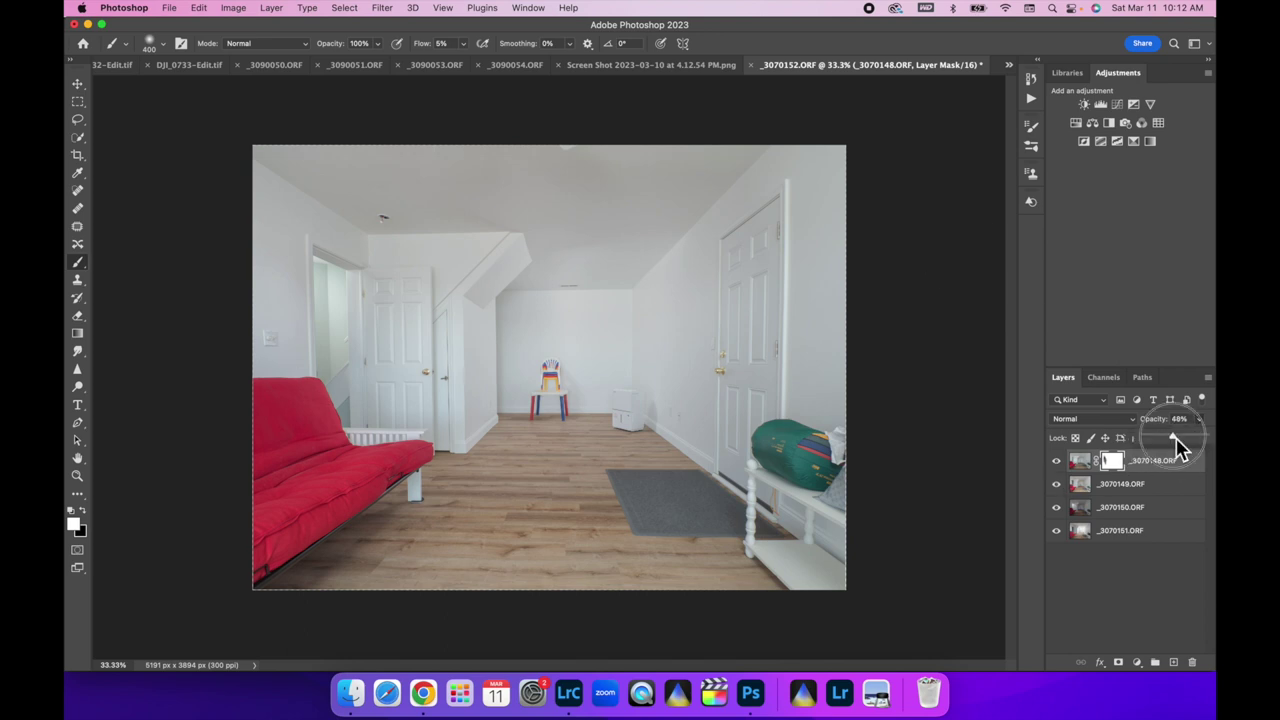
pyautogui.moveTo(1175, 438)
pyautogui.mouseDown()
pyautogui.moveTo(1210, 438)
pyautogui.moveTo(1170, 441)
pyautogui.mouseUp()
pyautogui.moveTo(1177, 445); pyautogui.dragTo(1173, 444)
# Step: Flatten into Background, duplicate to Layer 1, and apply Filter > Blur > Average to it
pyautogui.rightClick(1176, 538)
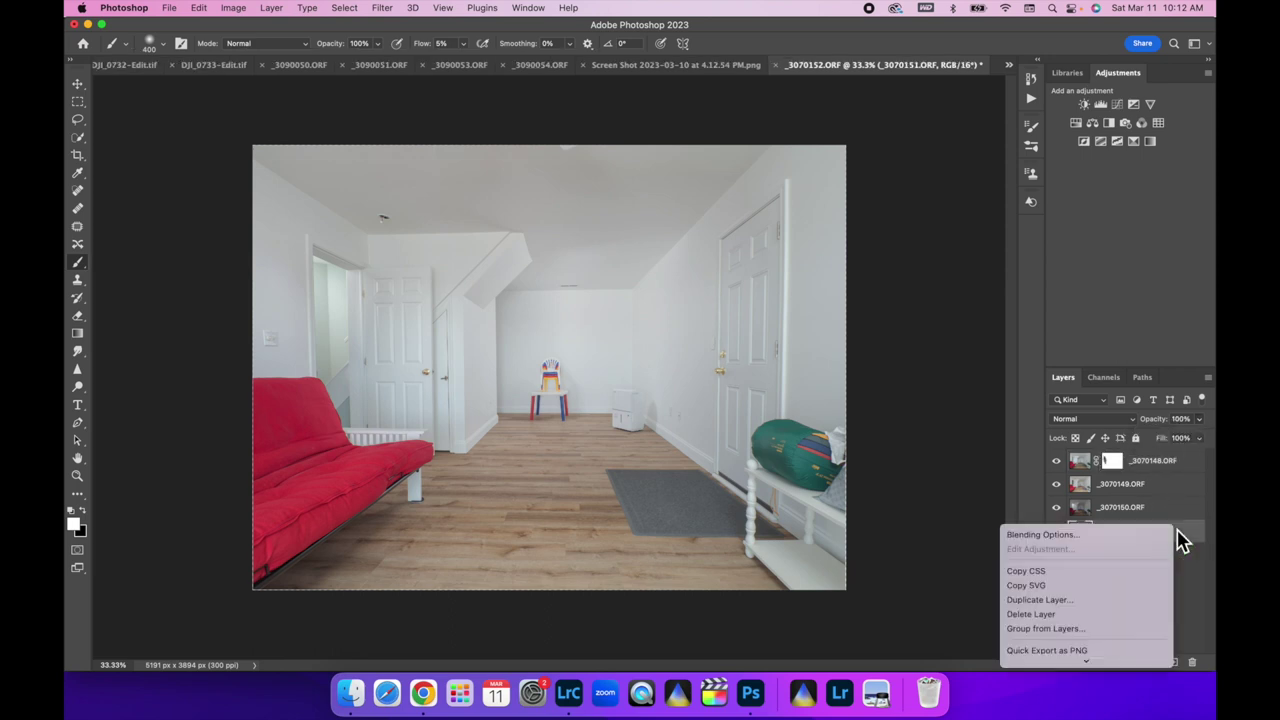
pyautogui.click(1088, 488)
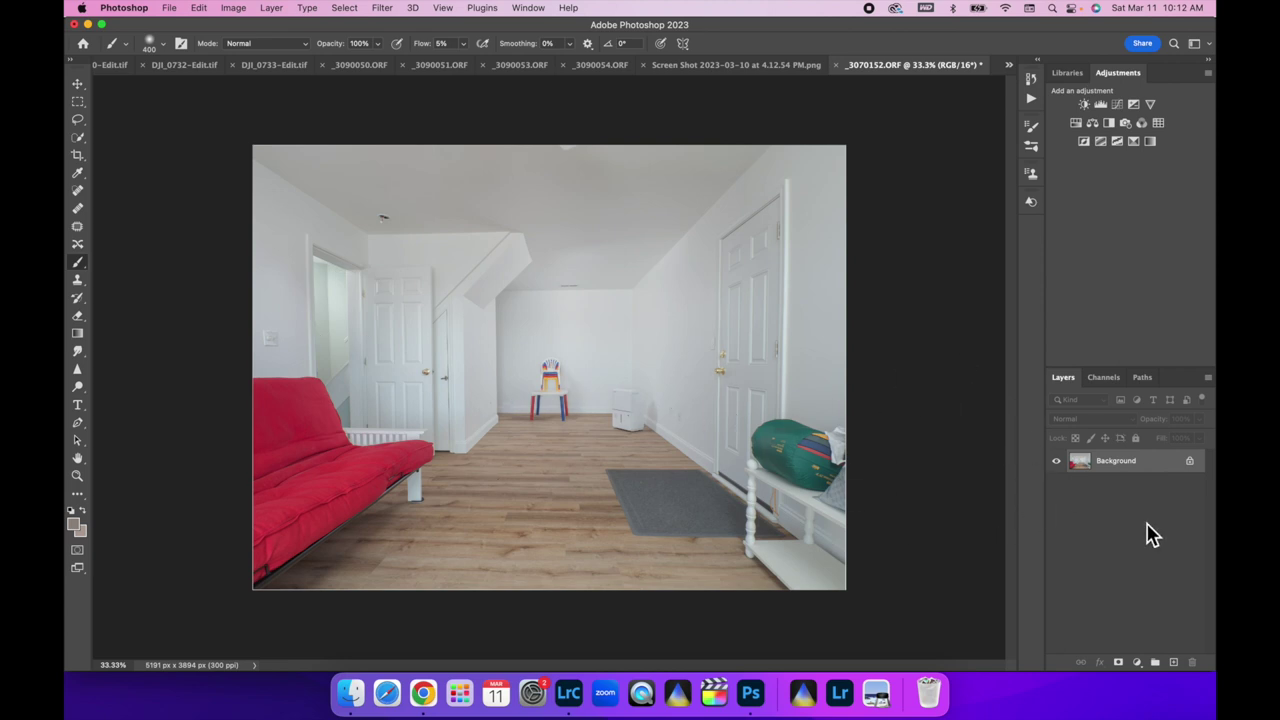
pyautogui.press('super+j')
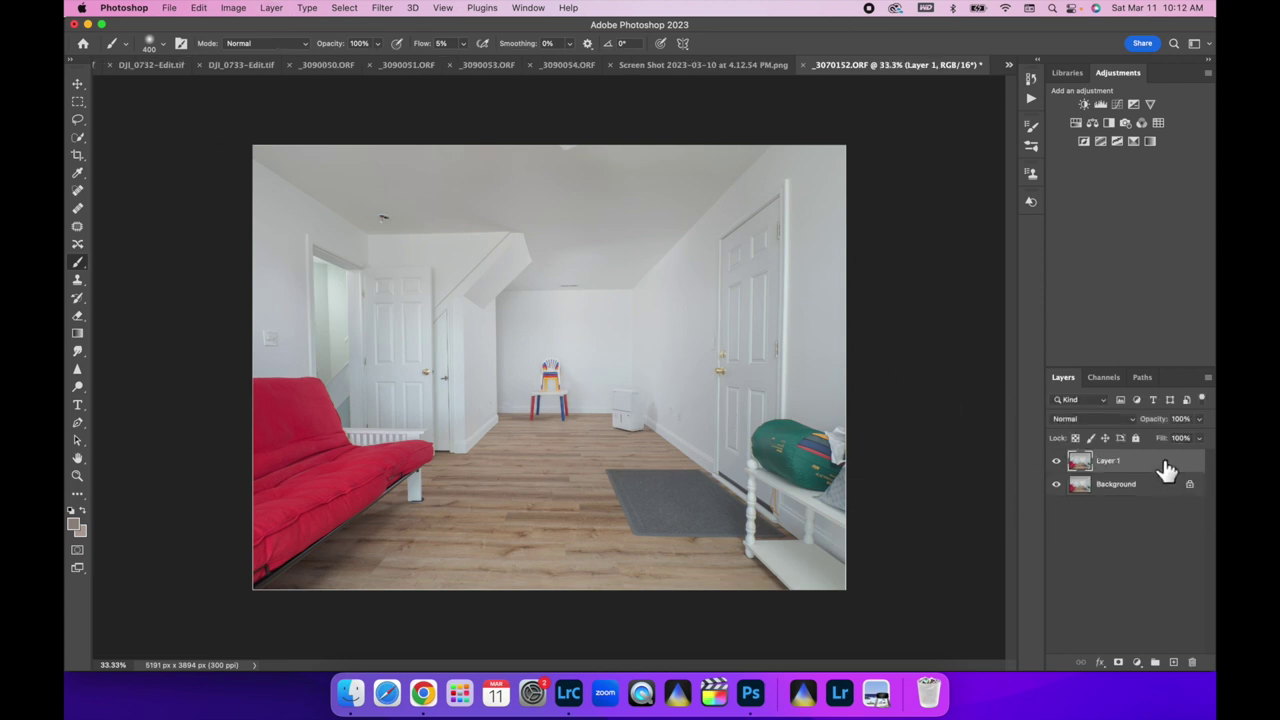
pyautogui.click(382, 8)
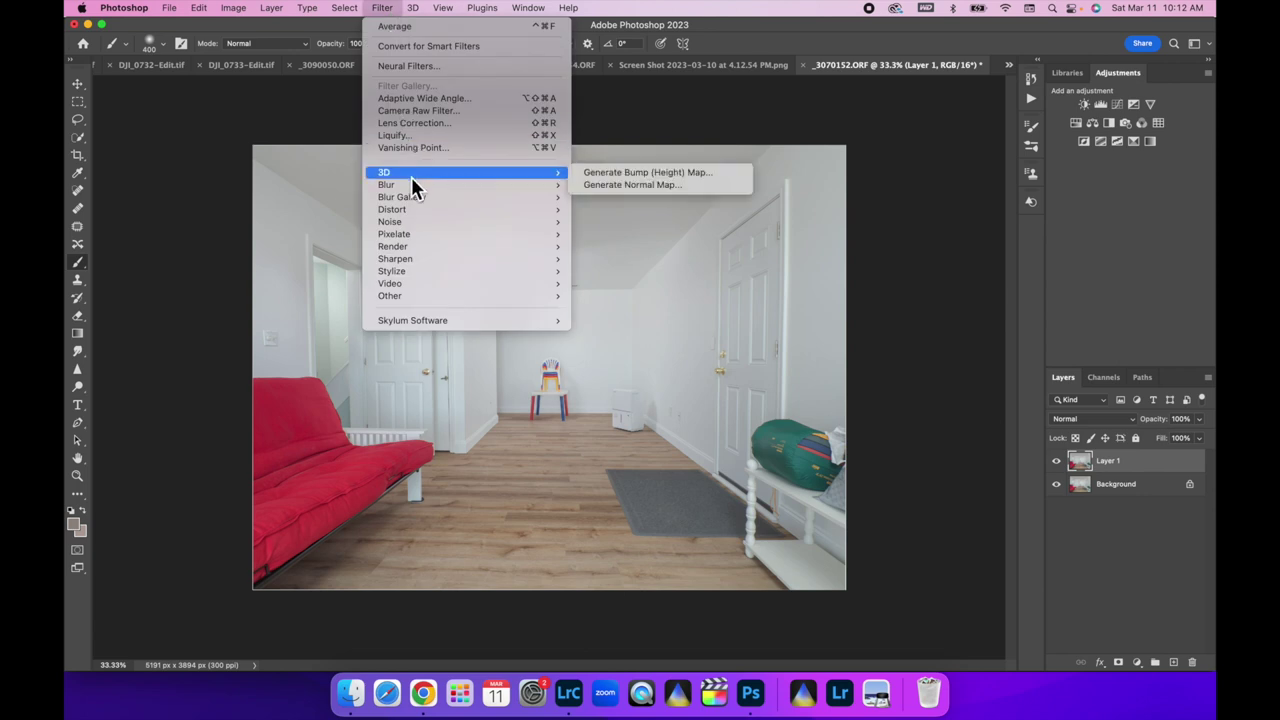
pyautogui.moveTo(413, 189)
pyautogui.click(626, 188)
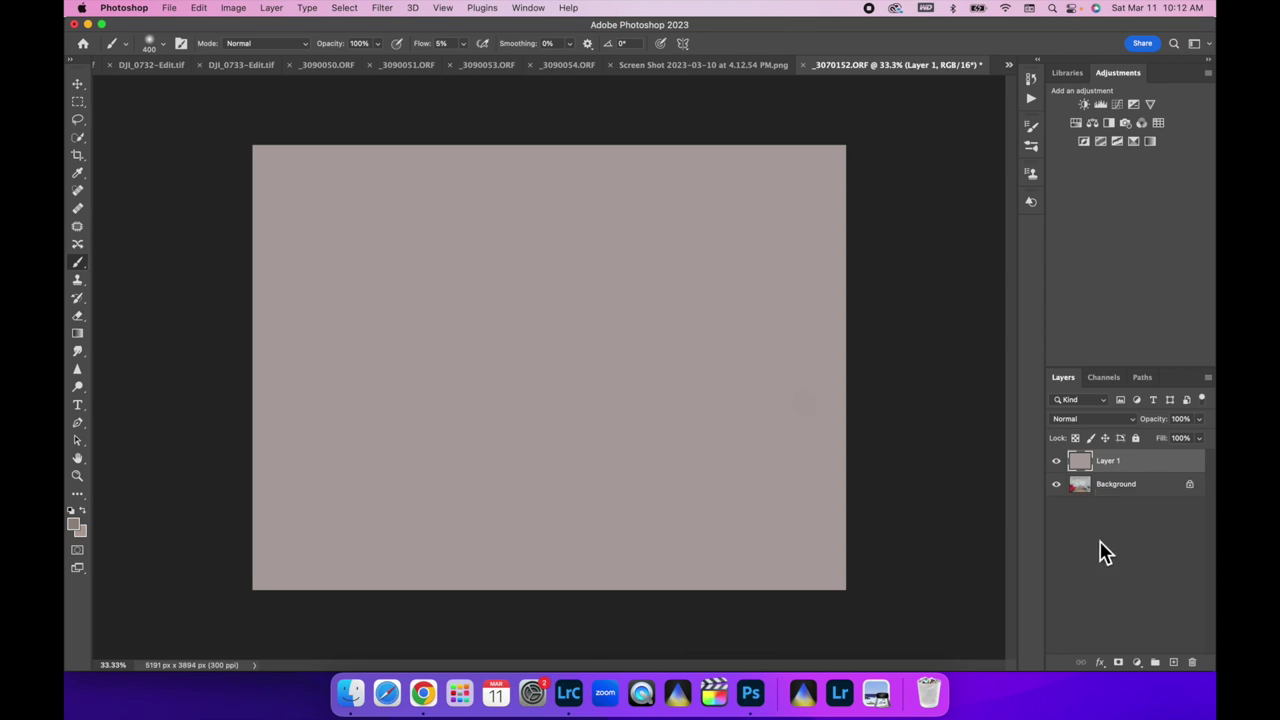
# Step: Add a Curves adjustment and set the averaged colour as neutral grey with the grey-point eyedropper
pyautogui.click(1137, 663)
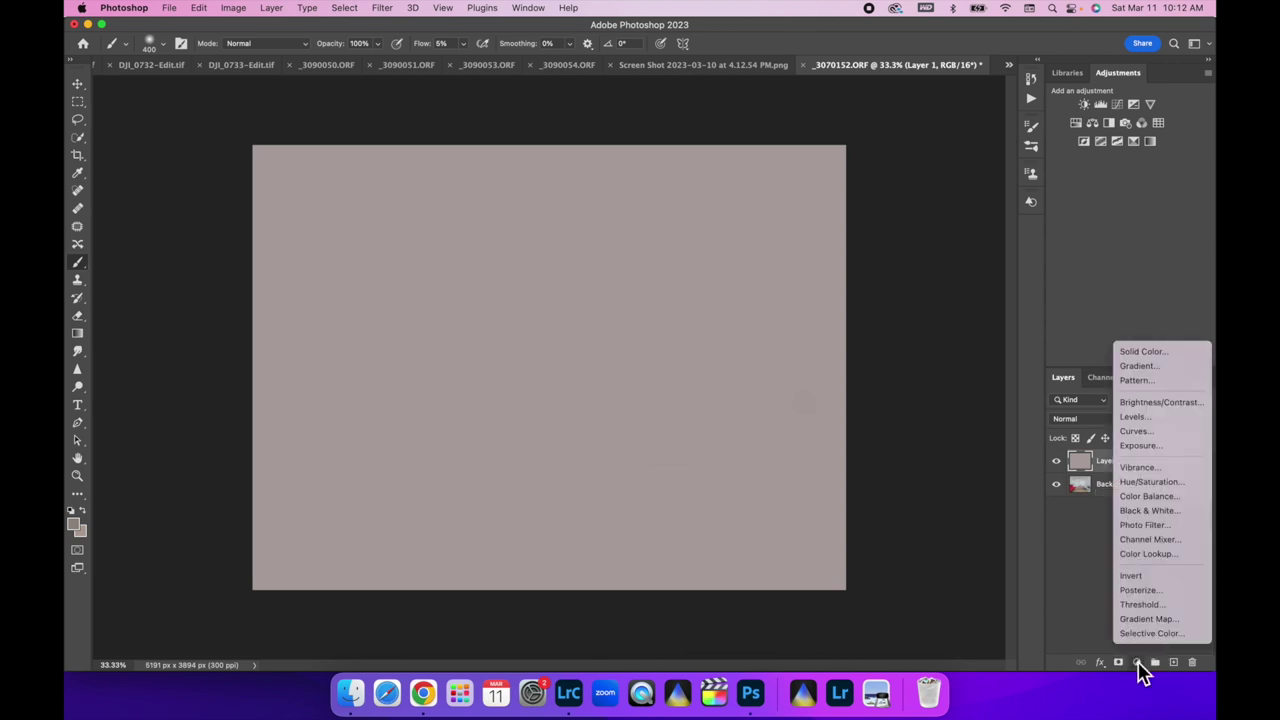
pyautogui.click(1146, 431)
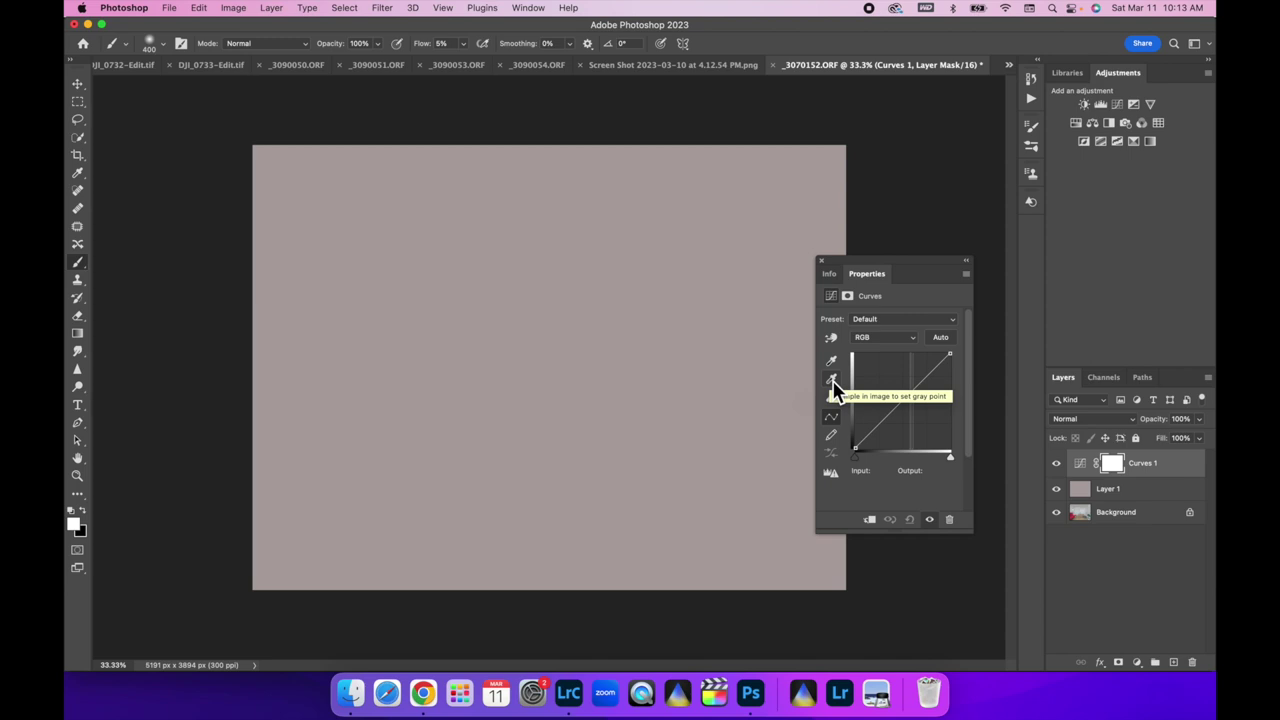
pyautogui.doubleClick(835, 388)
pyautogui.click(515, 396)
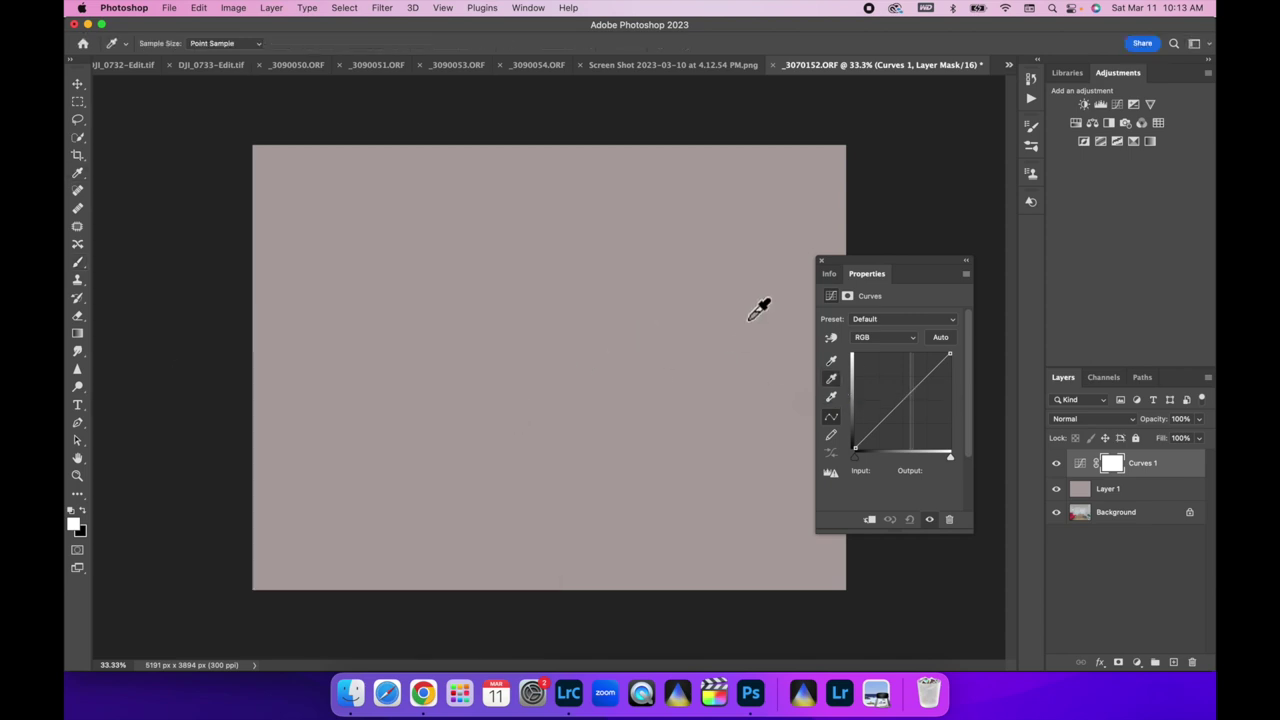
pyautogui.click(634, 386)
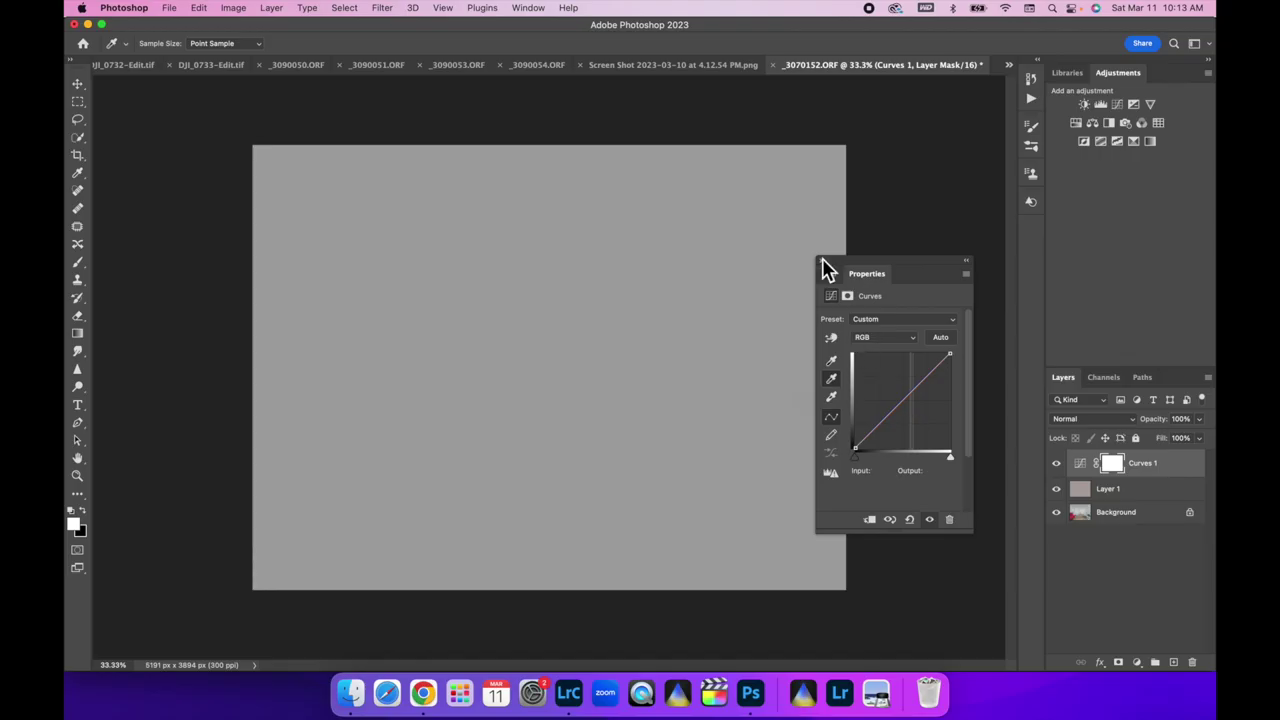
pyautogui.click(545, 58)
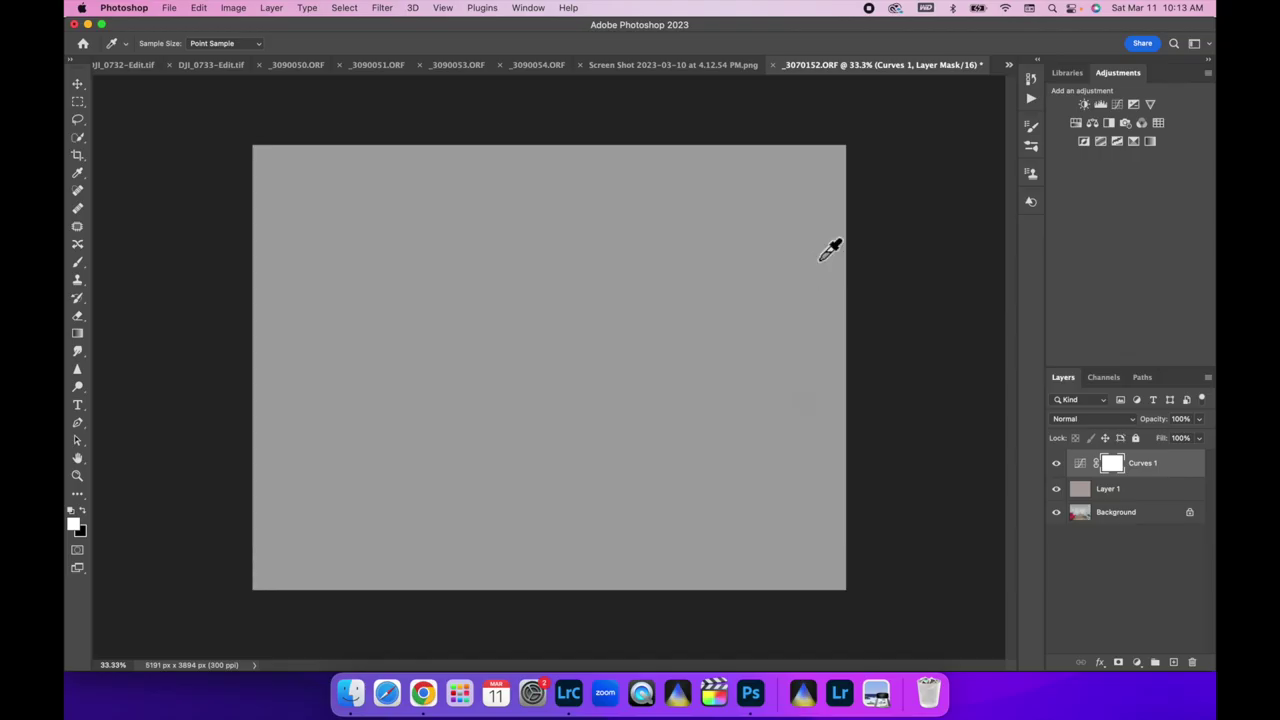
# Step: Hide the averaged Layer 1 and reduce Curves 1 opacity to 53%, comparing the correction
pyautogui.click(1056, 489)
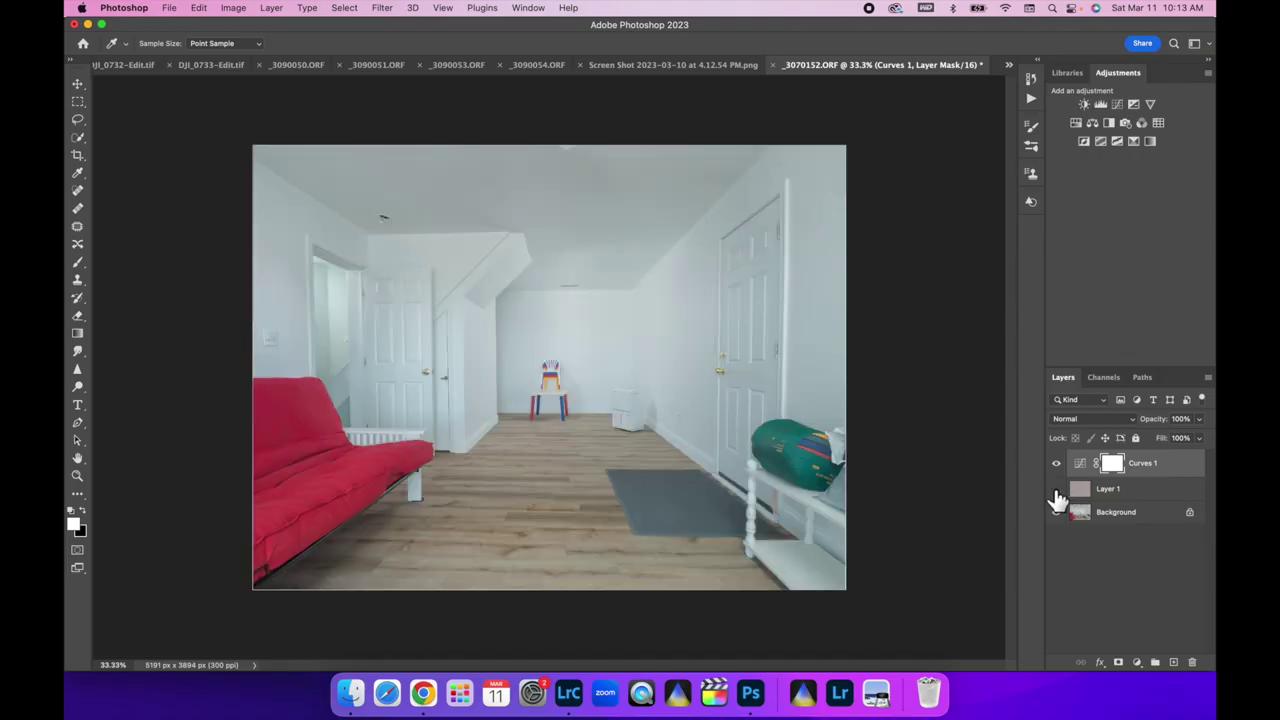
pyautogui.click(1056, 464)
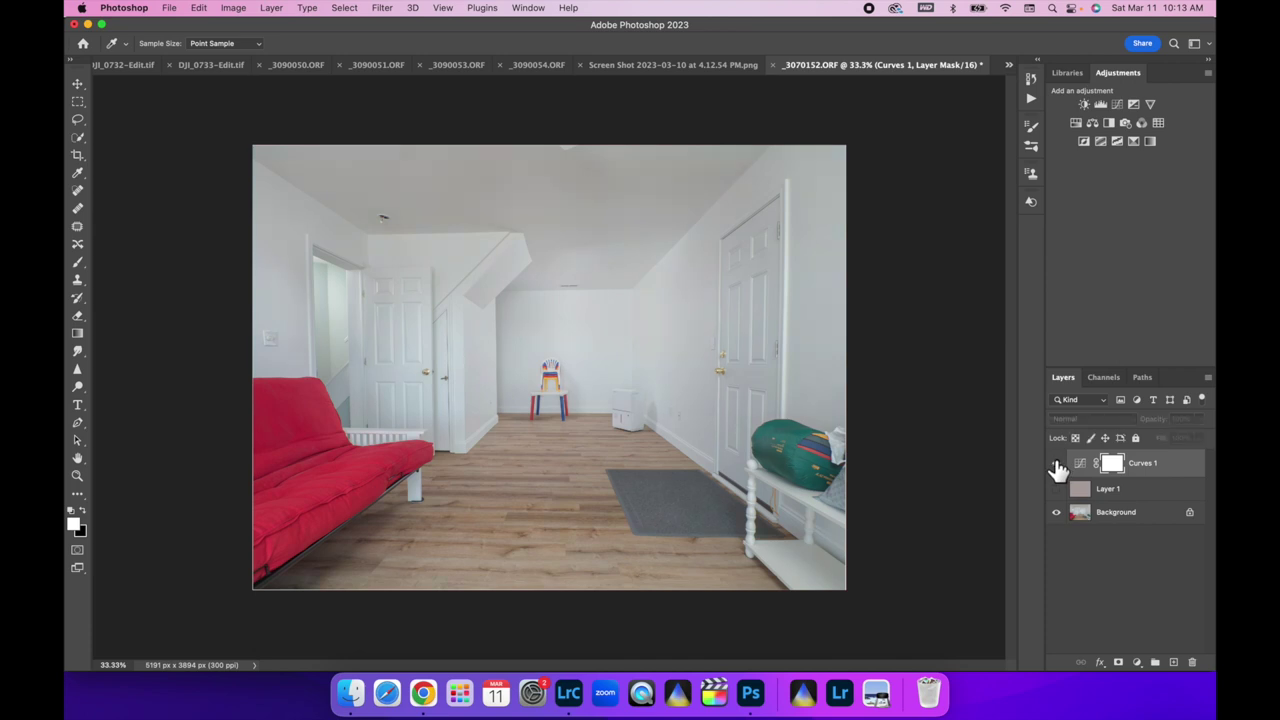
pyautogui.click(1056, 464)
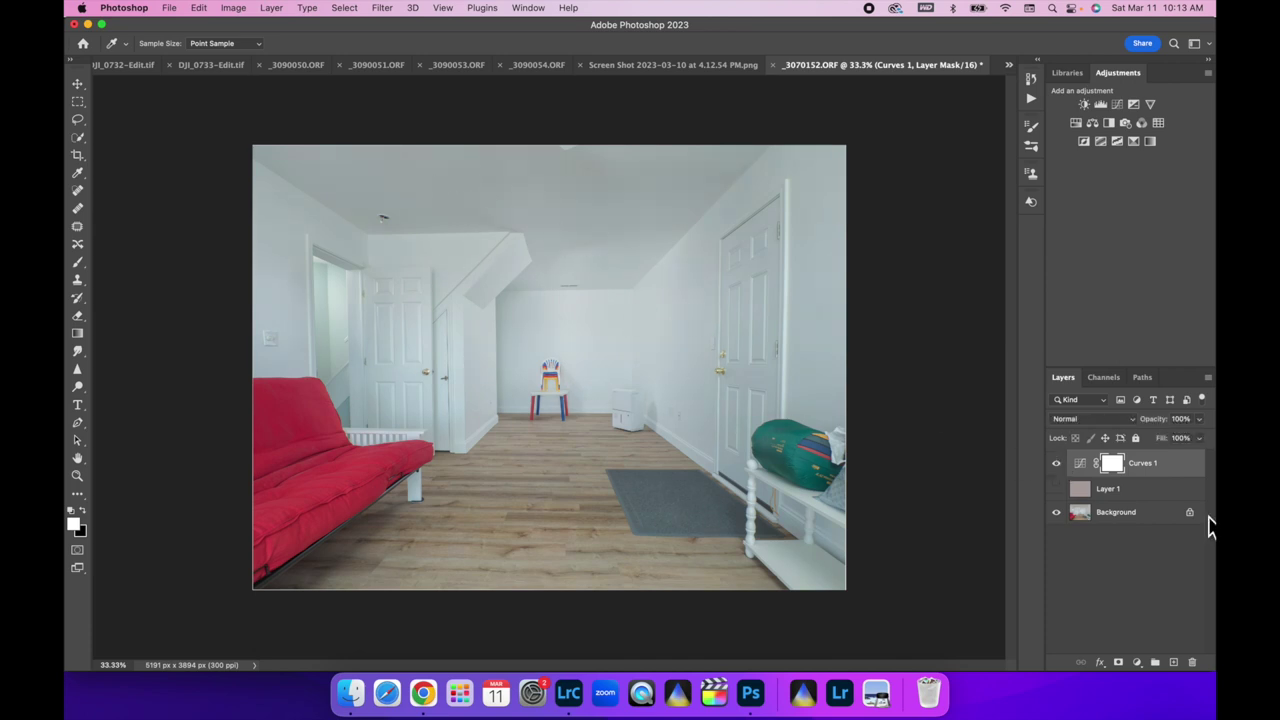
pyautogui.click(1056, 489)
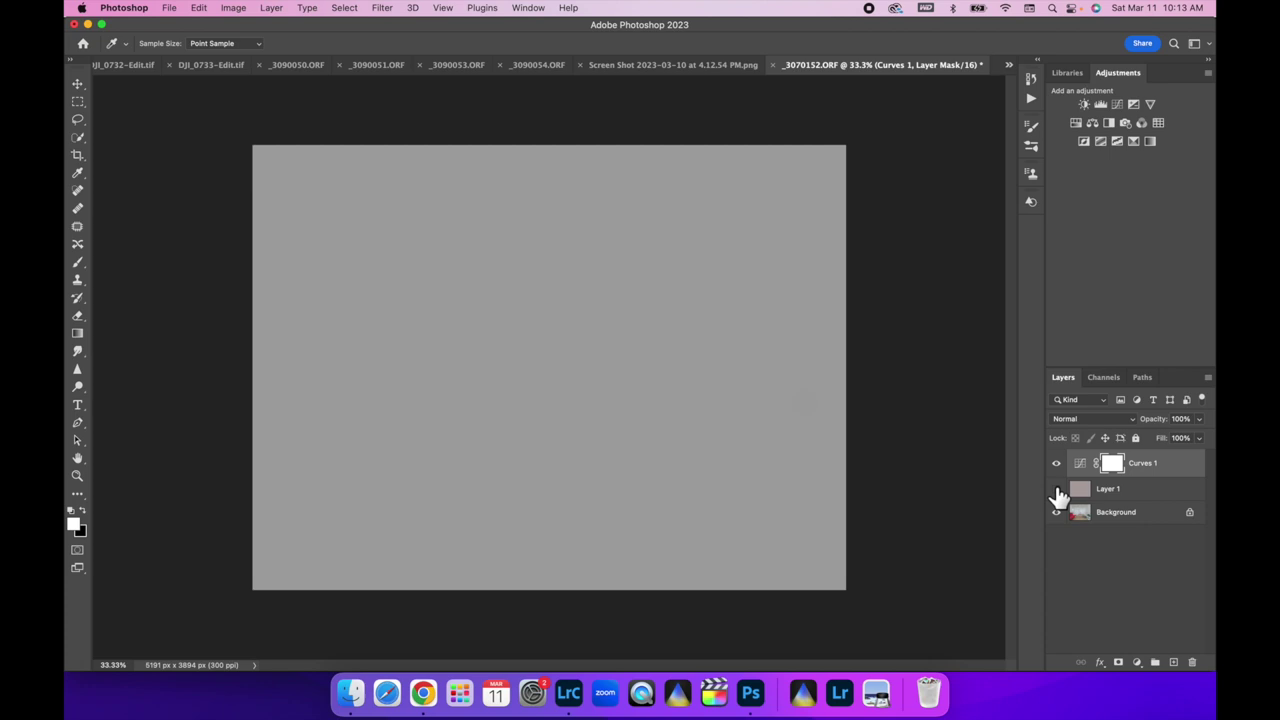
pyautogui.click(1056, 489)
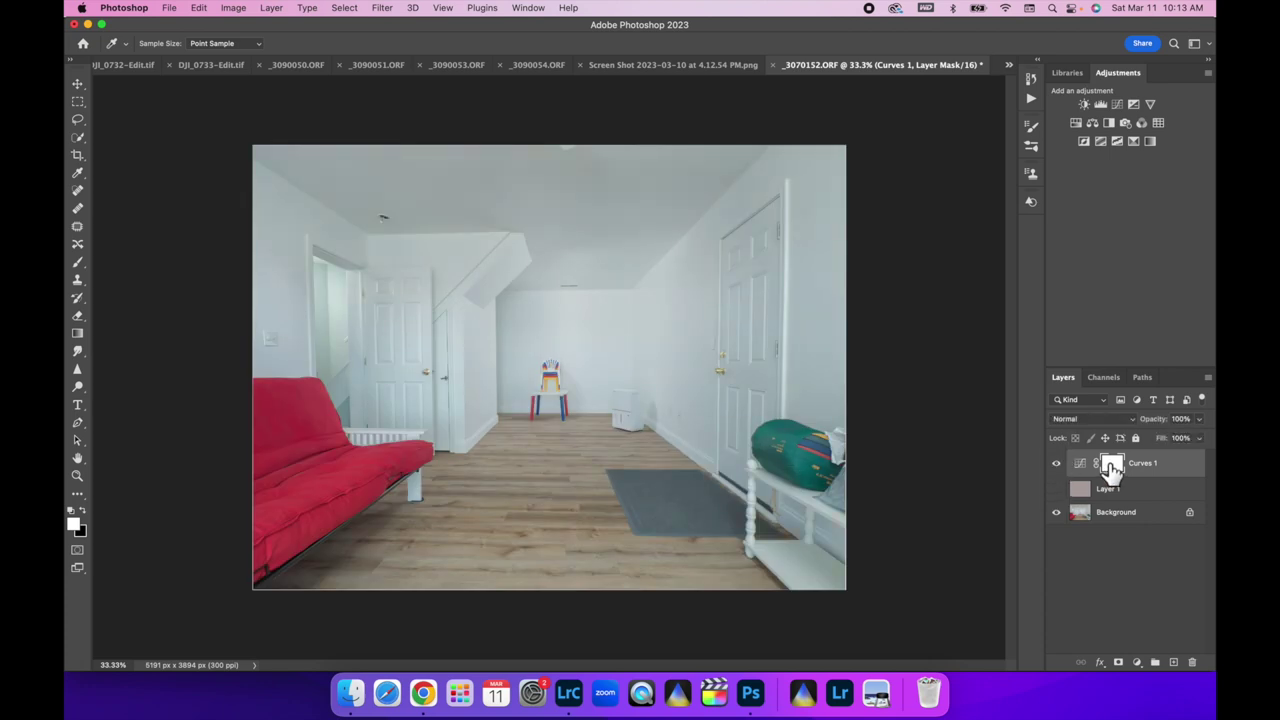
pyautogui.click(1199, 438)
pyautogui.moveTo(1173, 437); pyautogui.dragTo(1170, 437)
pyautogui.click(1057, 470)
pyautogui.click(1057, 470)
pyautogui.click(1057, 470)
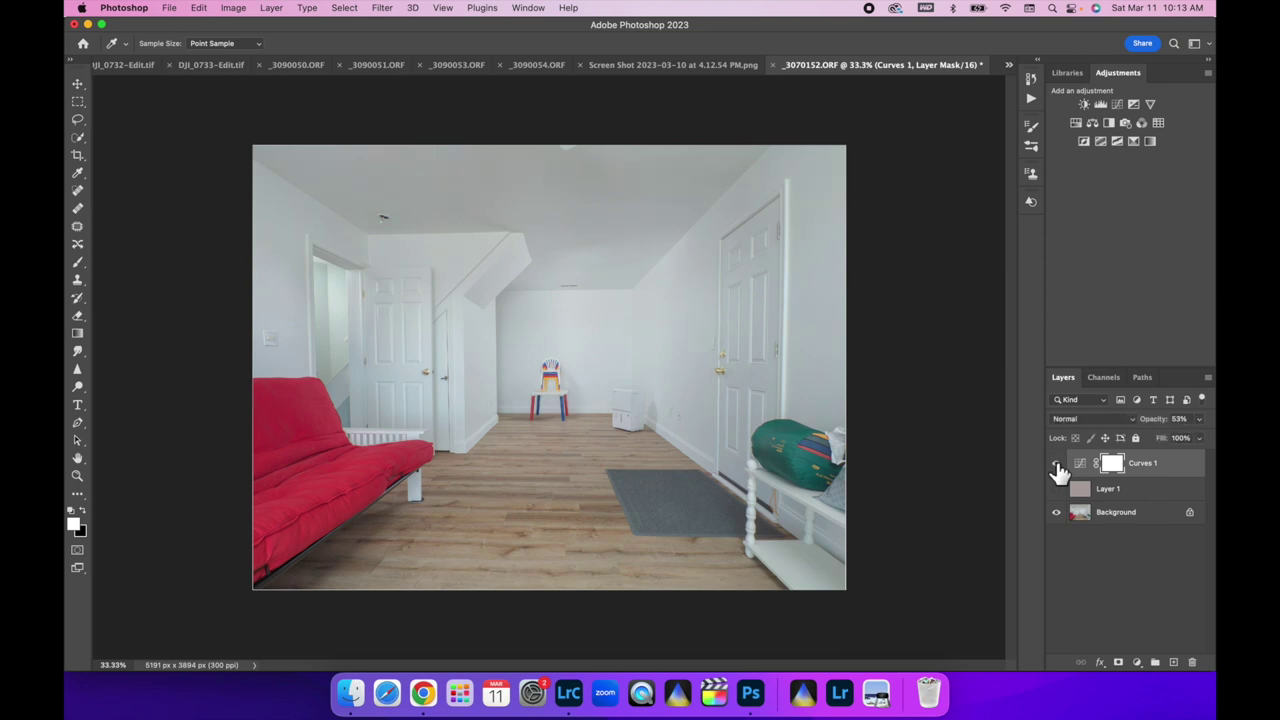
pyautogui.rightClick(1150, 516)
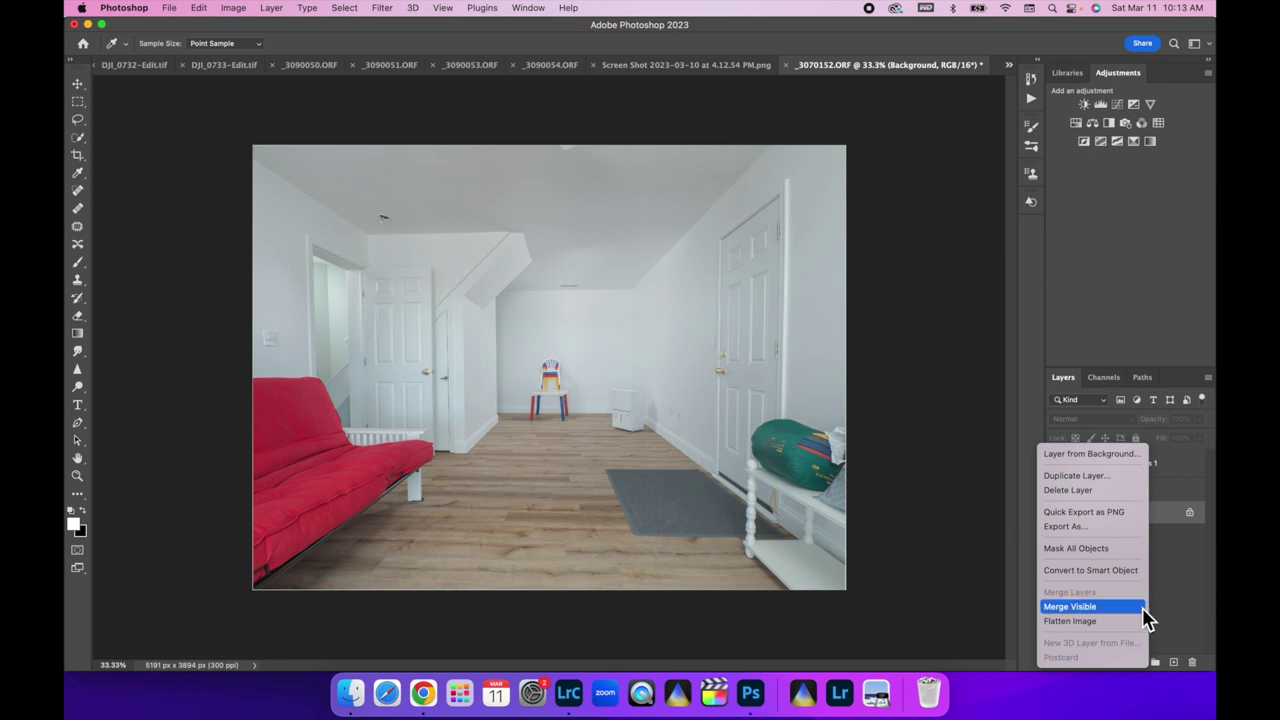
# Step: Flatten to a single Background layer, discarding the hidden grey layer, then save as _3070148-Edit-2.tif and close
pyautogui.click(1092, 626)
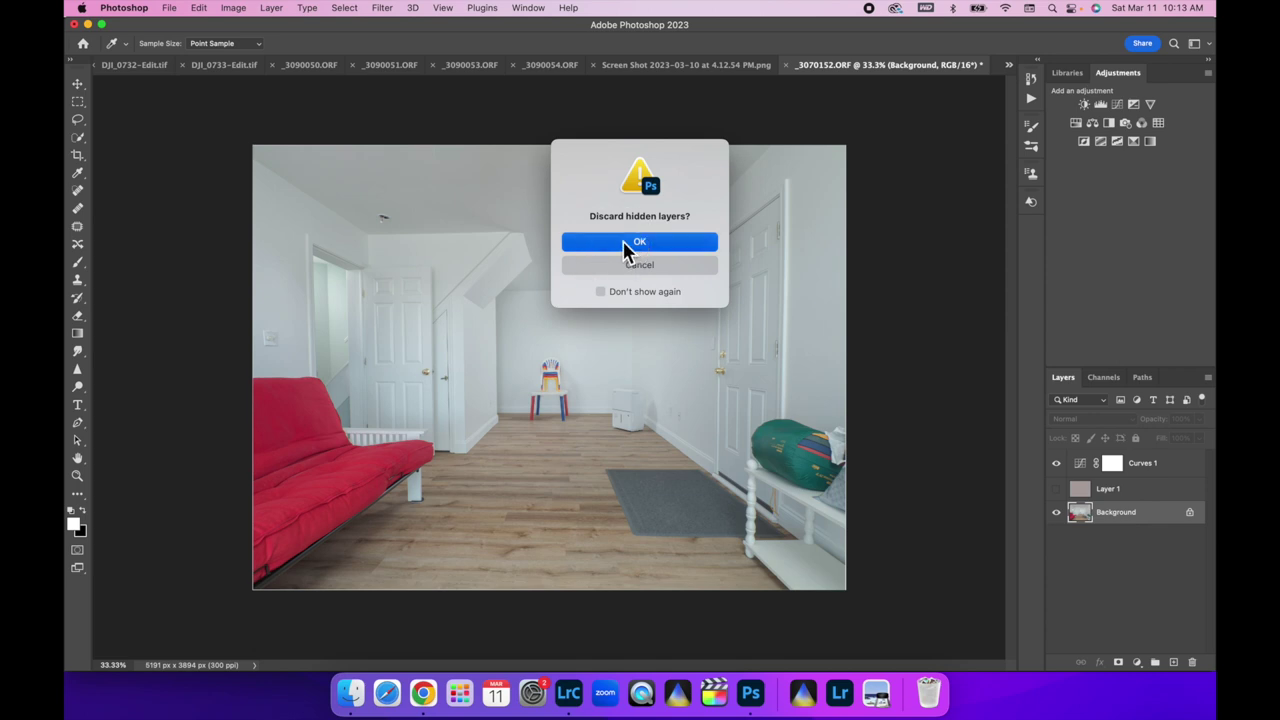
pyautogui.click(623, 241)
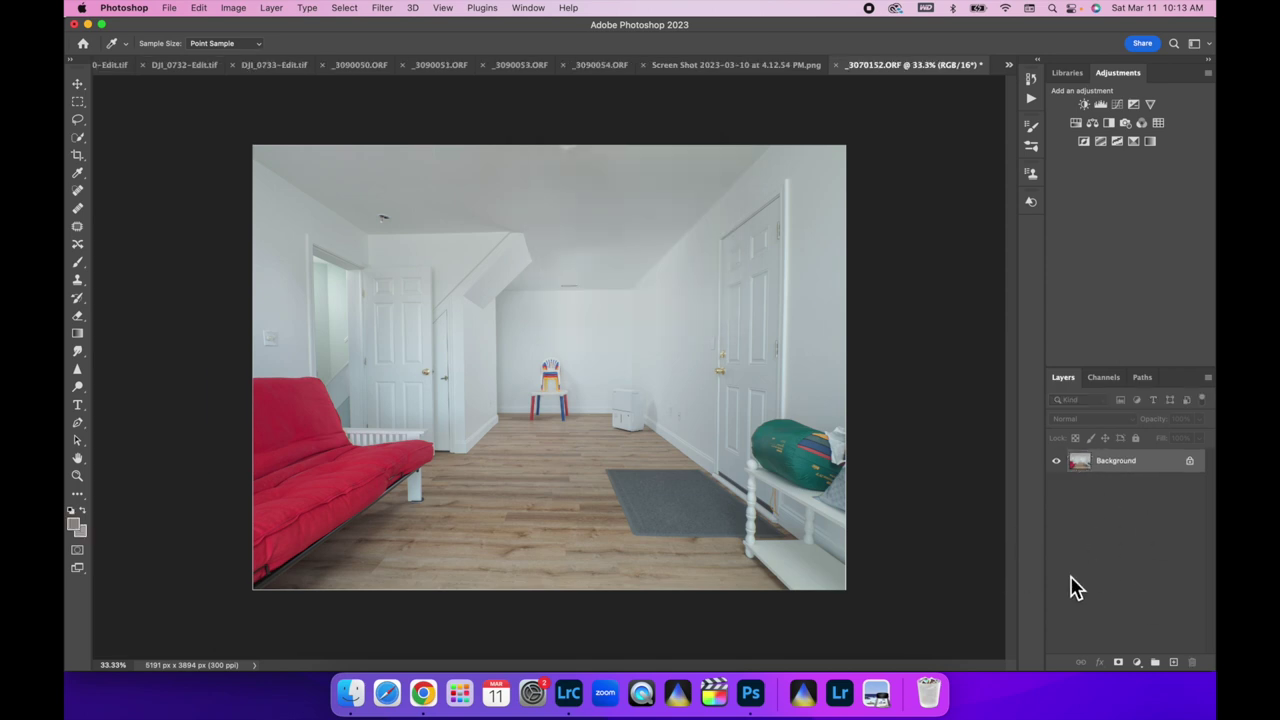
pyautogui.hotkey('ctrl', 's')
pyautogui.hotkey('ctrl', 'w')
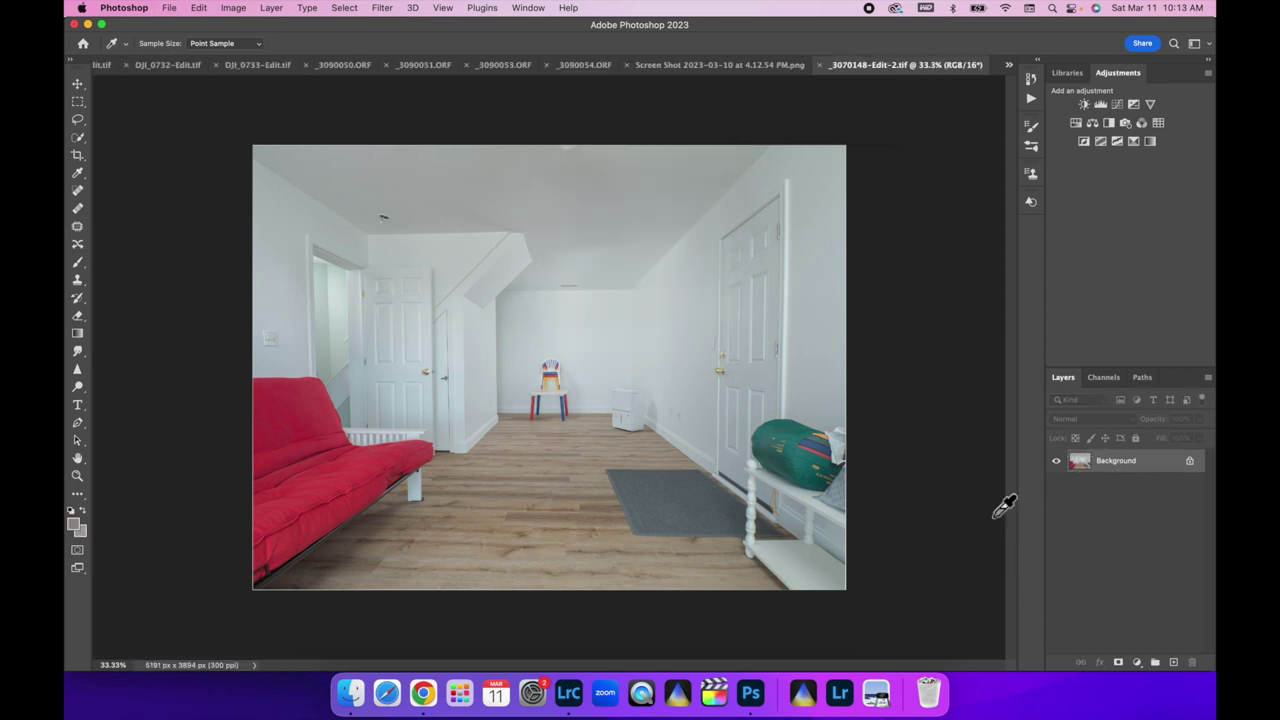
# Step: In Lightroom Classic, apply the Interior Final preset to _3070148-Edit-2.tif and fine-tune Blacks to −43
pyautogui.click(568, 695)
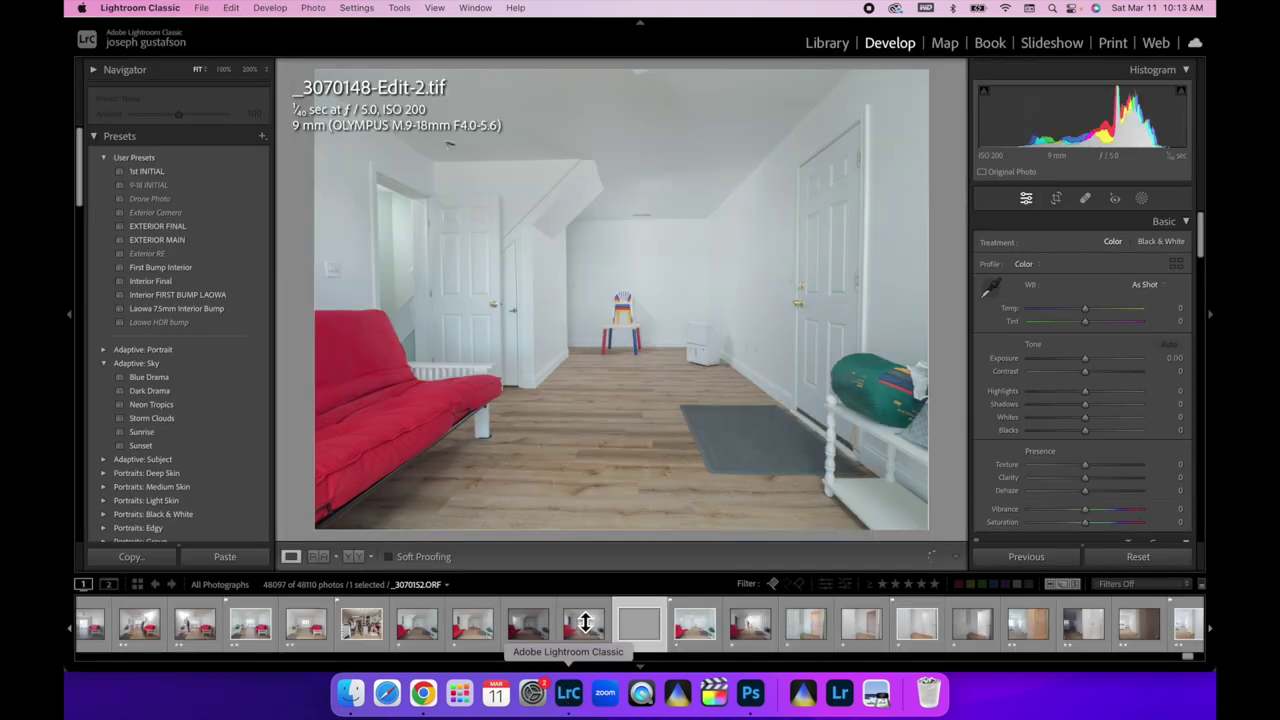
pyautogui.click(163, 285)
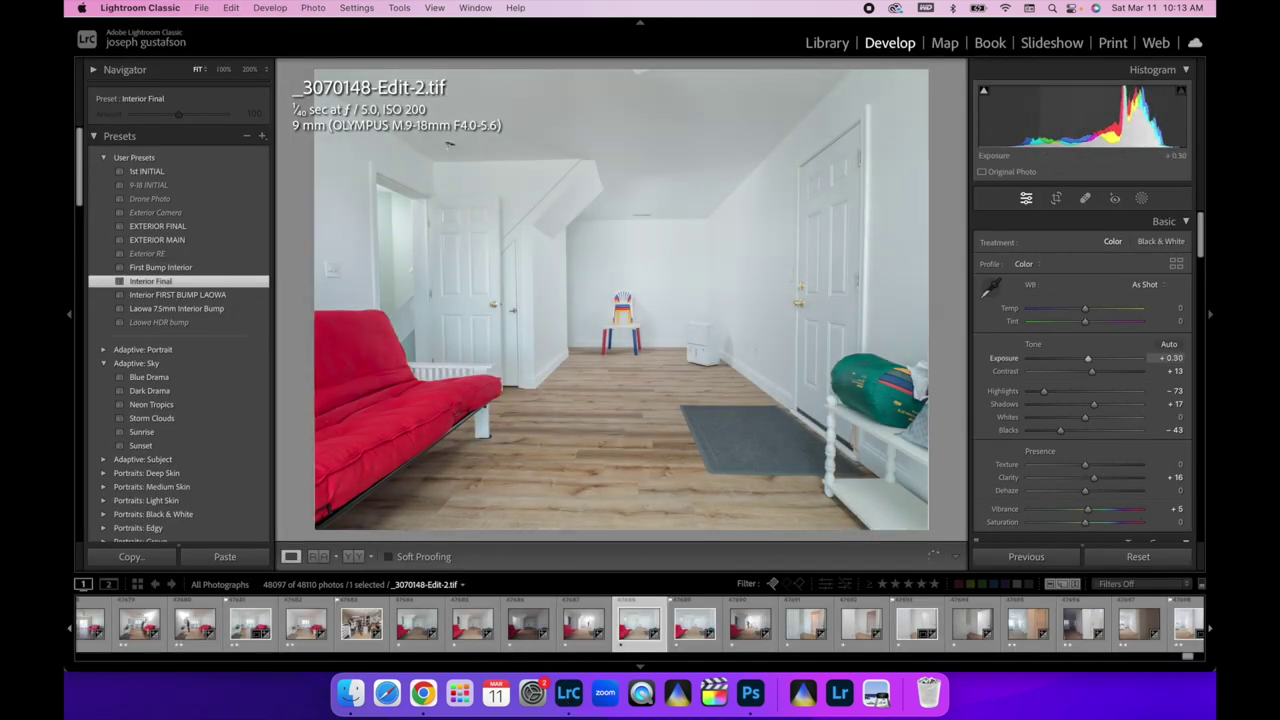
pyautogui.click(1062, 432)
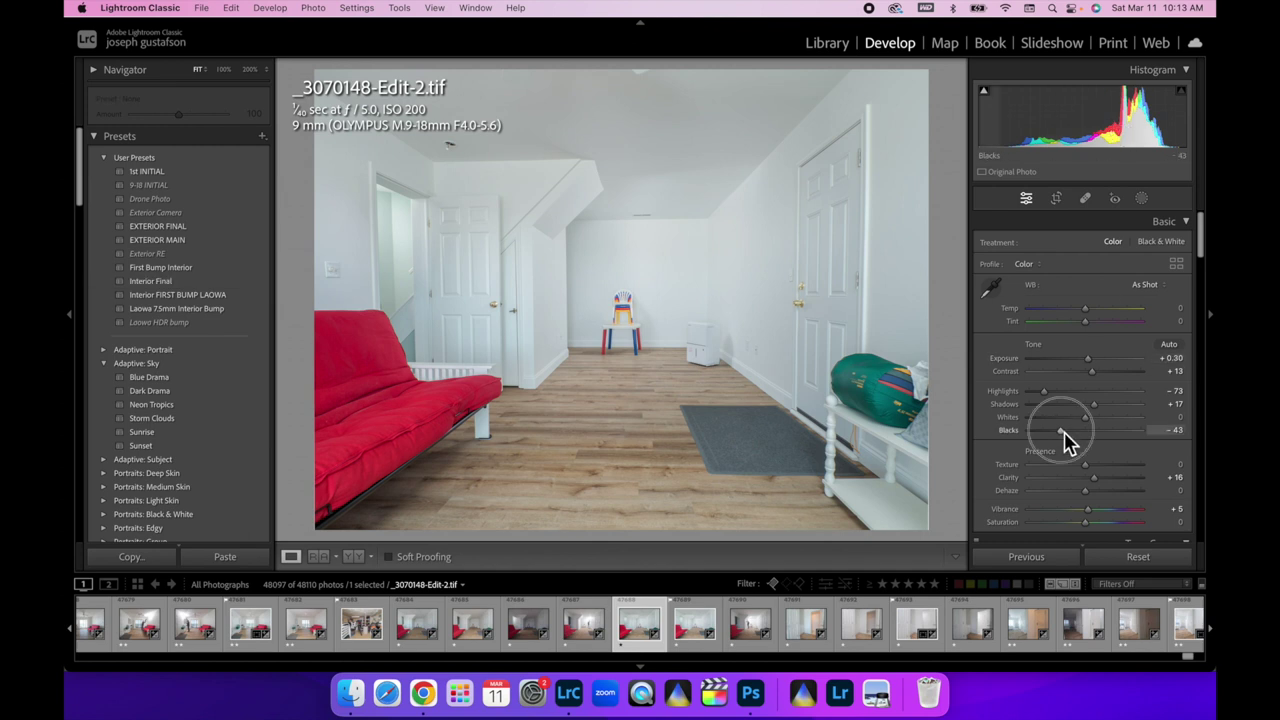
pyautogui.moveTo(1066, 440); pyautogui.dragTo(1068, 440)
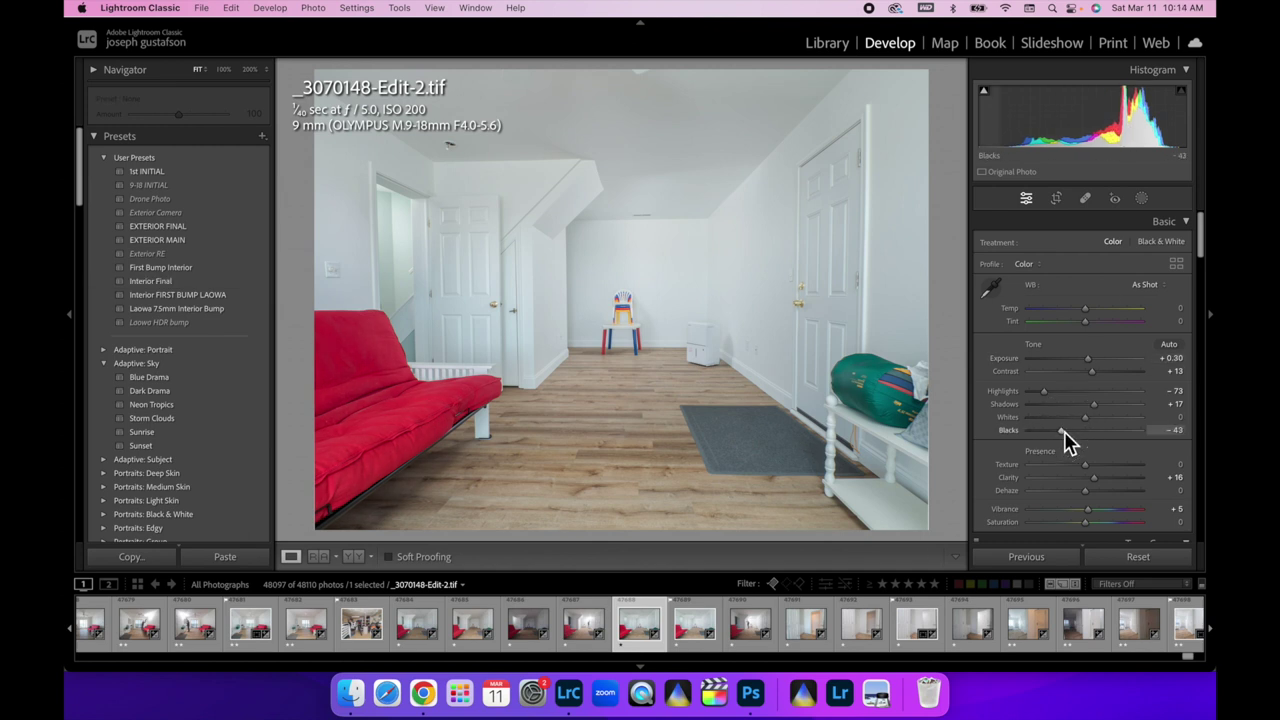